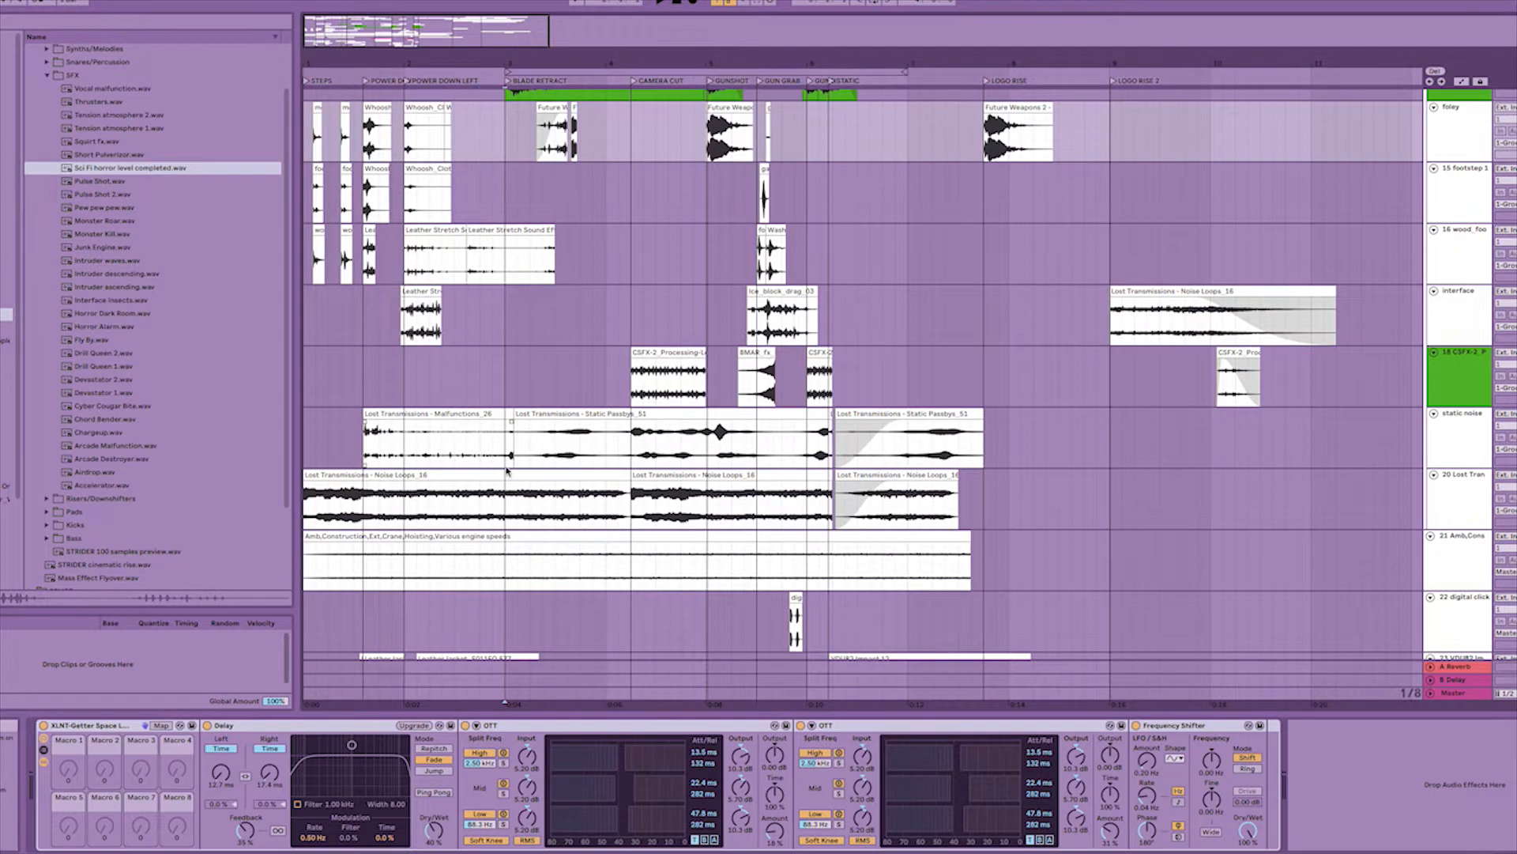
Add a locator in the arrangement shortly before the POWER DOWN locator, keeping its default name.
left_click_drag(506, 463, 303, 462)
left_click_drag(318, 56, 508, 130)
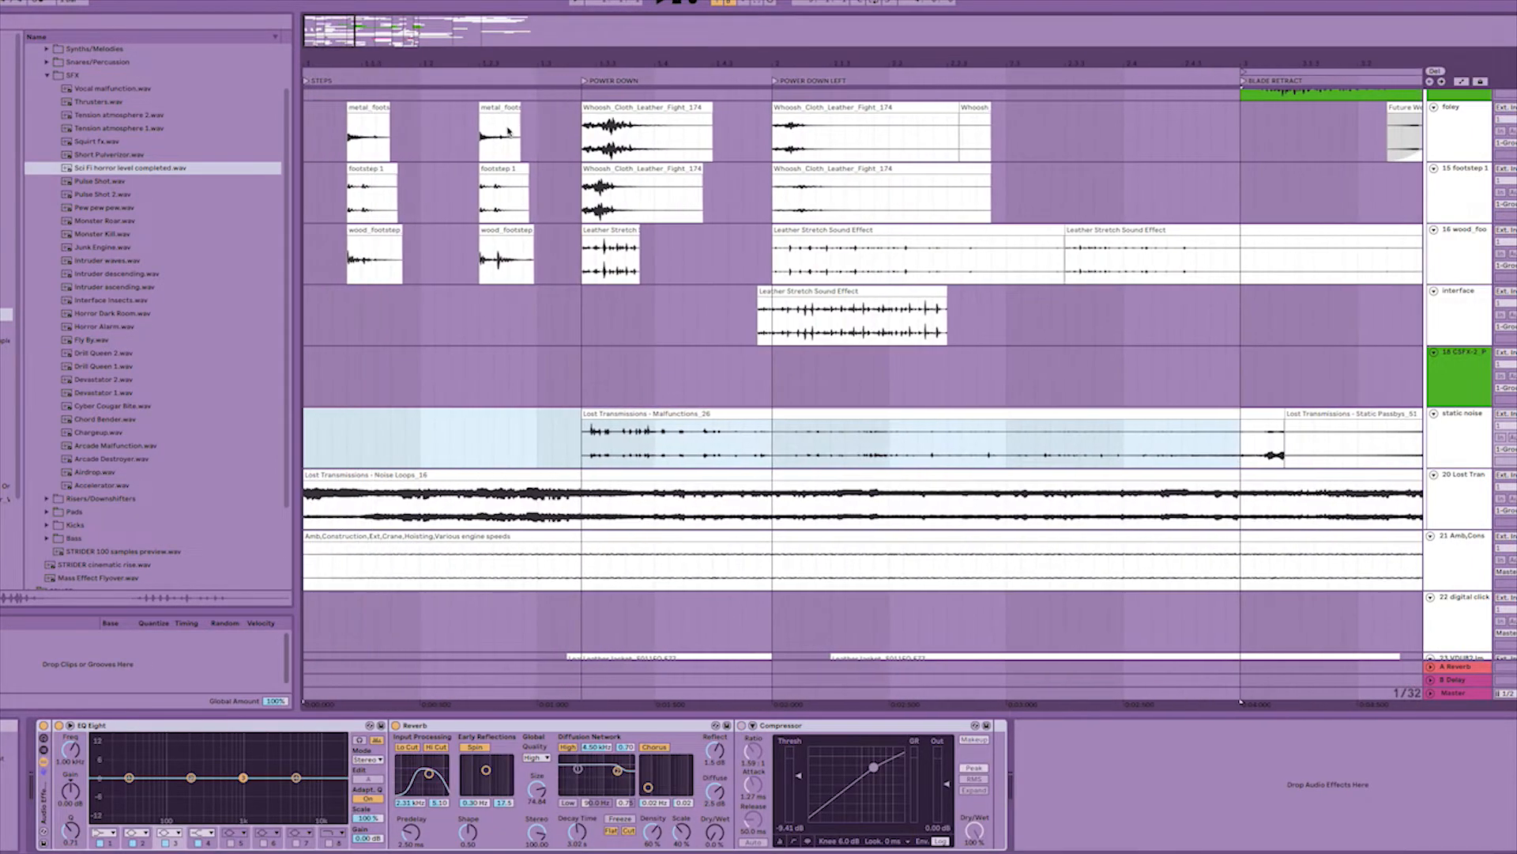
right_click(583, 86)
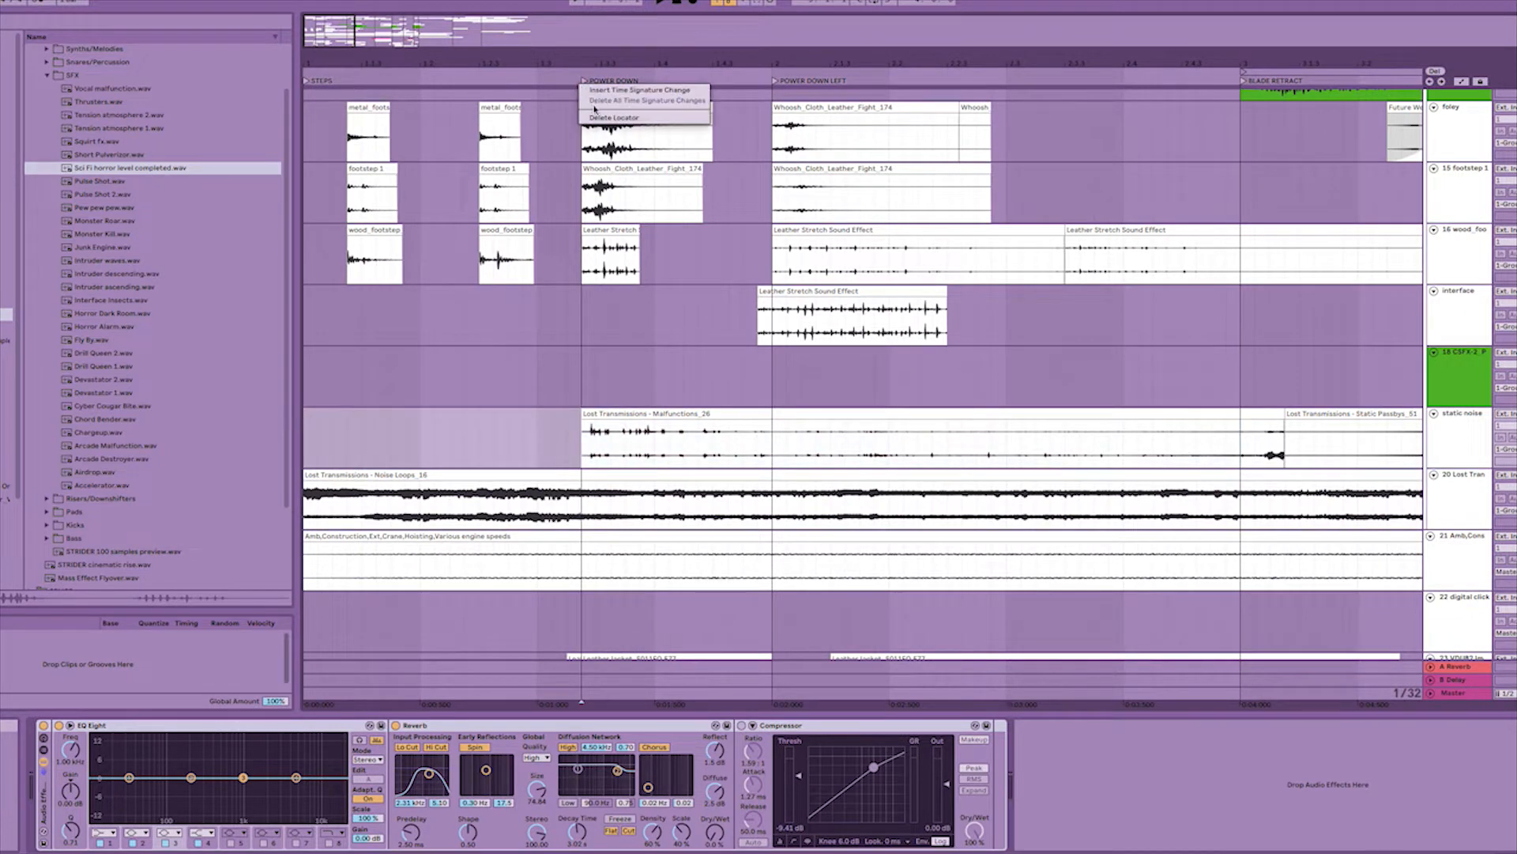
left_click(542, 68)
right_click(539, 83)
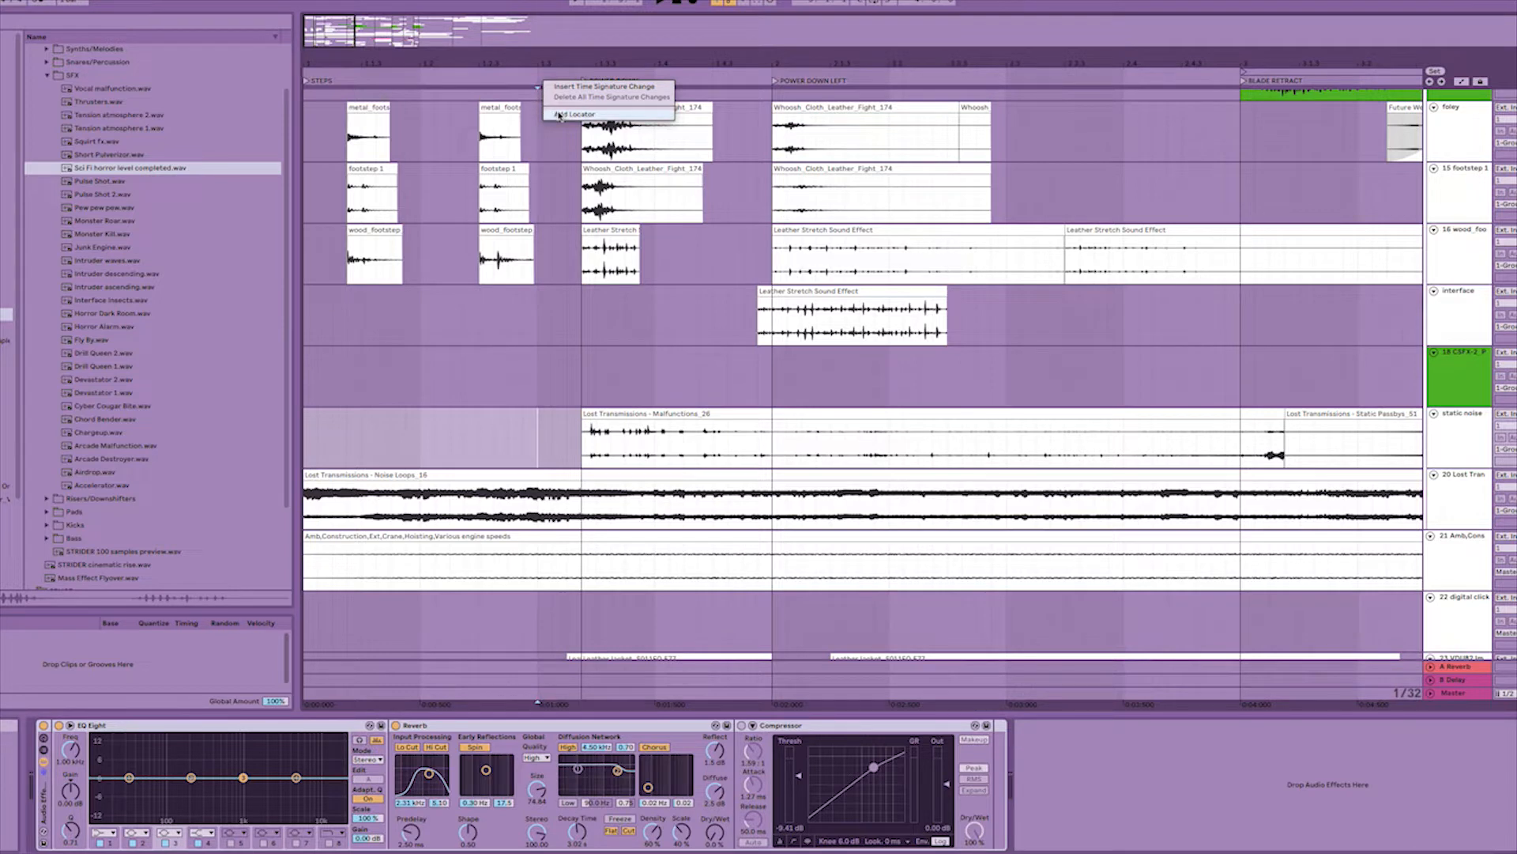
left_click(558, 115)
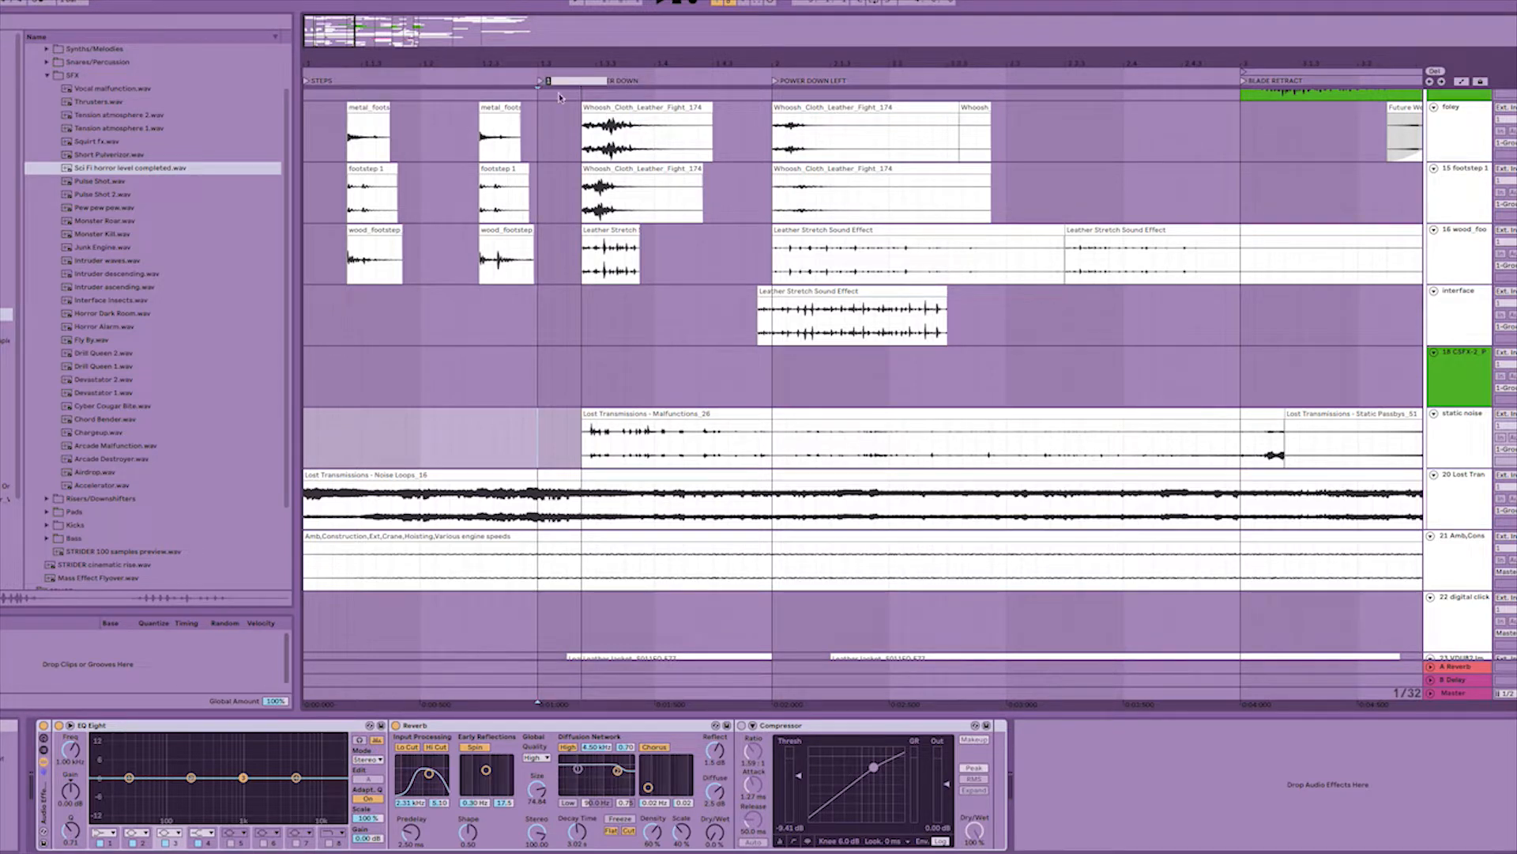
left_click(557, 97)
right_click(543, 84)
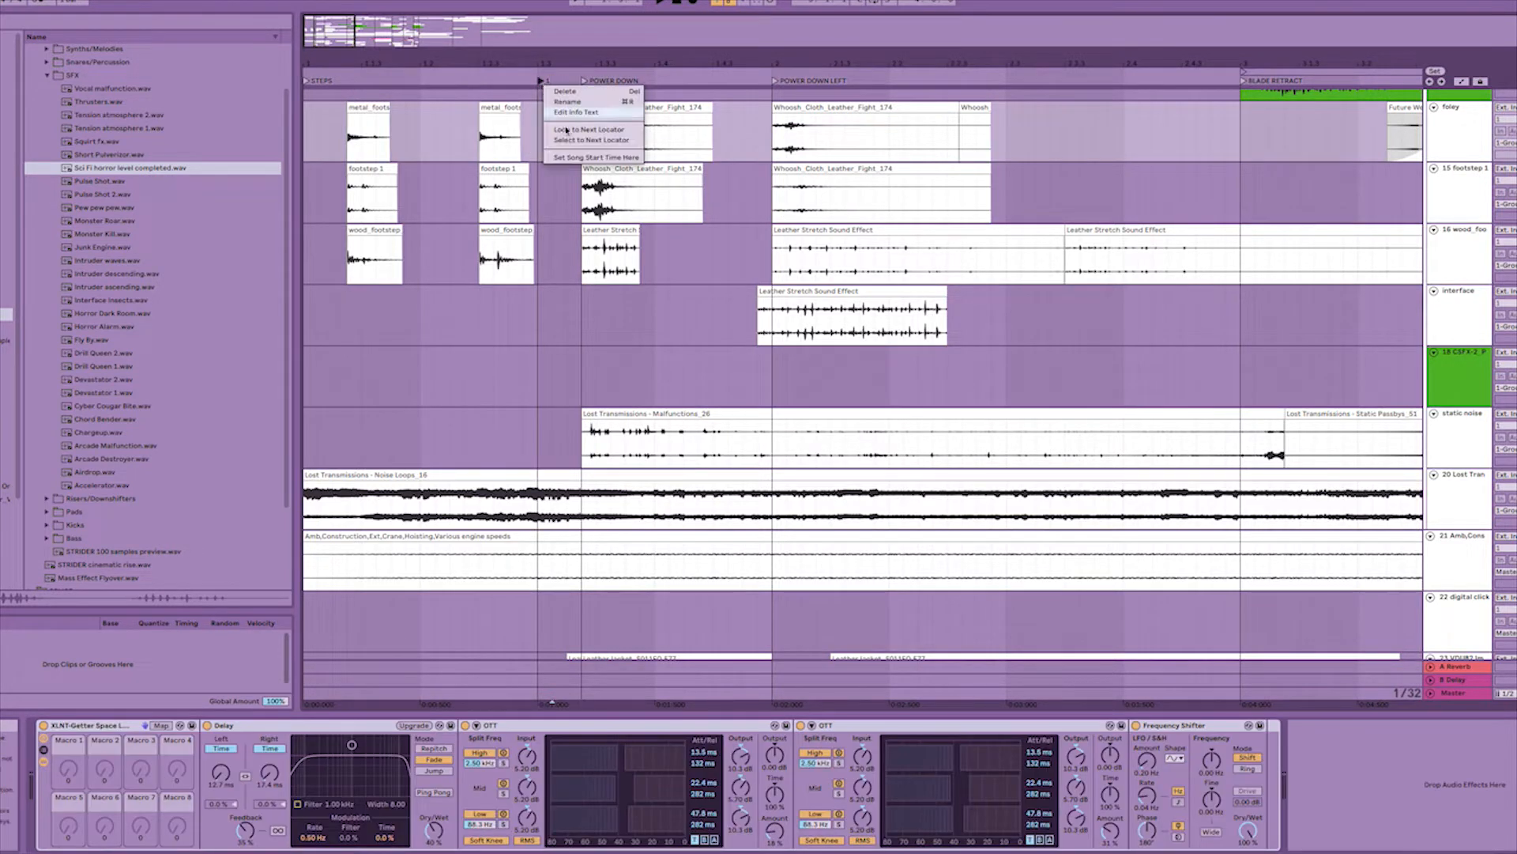
left_click(562, 75)
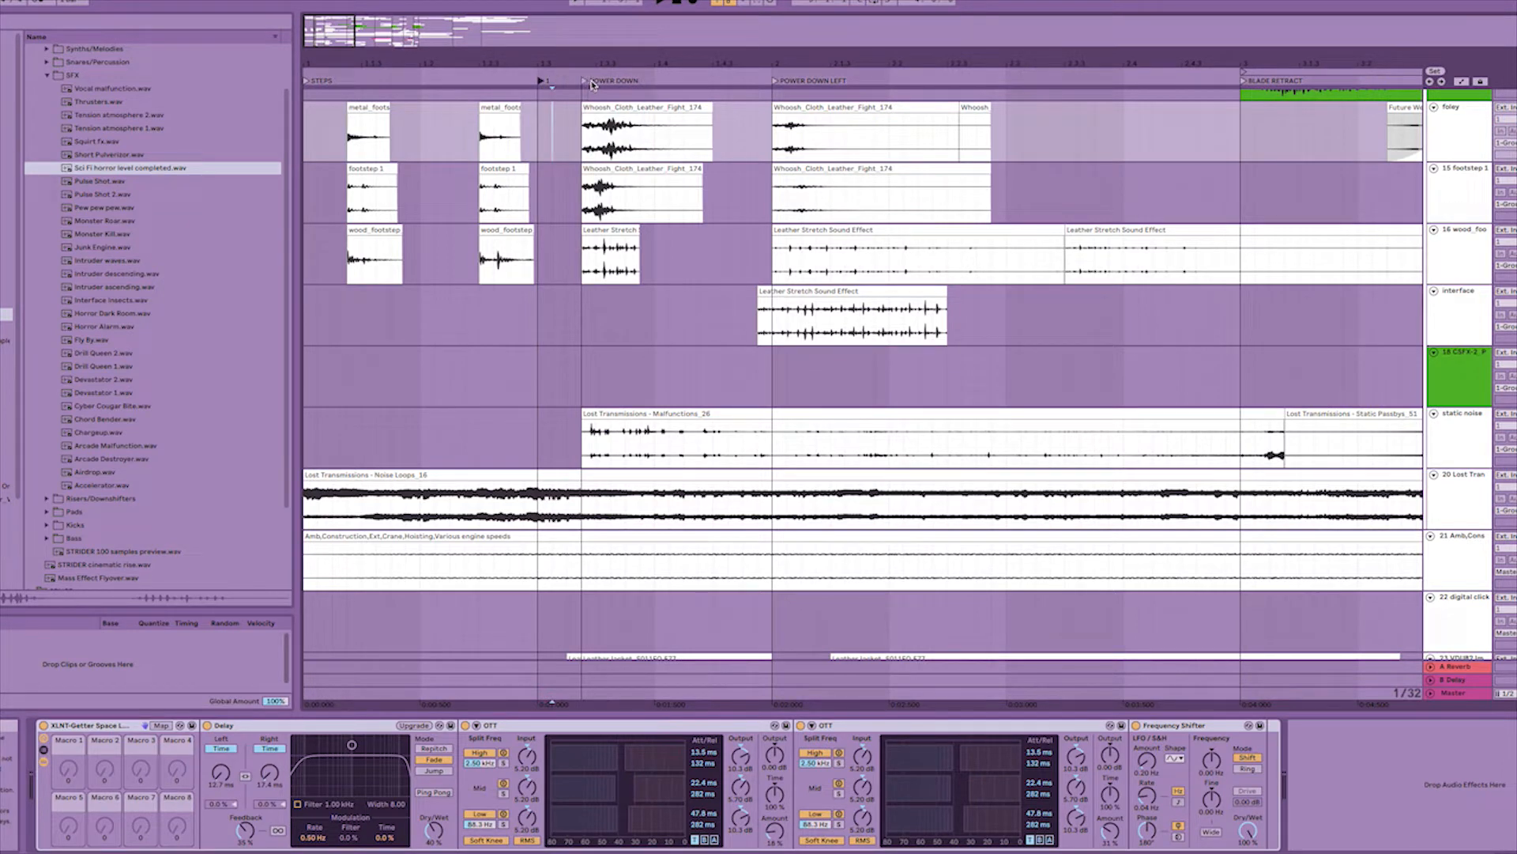
Switch to Premiere Pro and play the trailer sequence from about the 4-second mark through the blade shot.
left_click_drag(1326, 49, 627, 53)
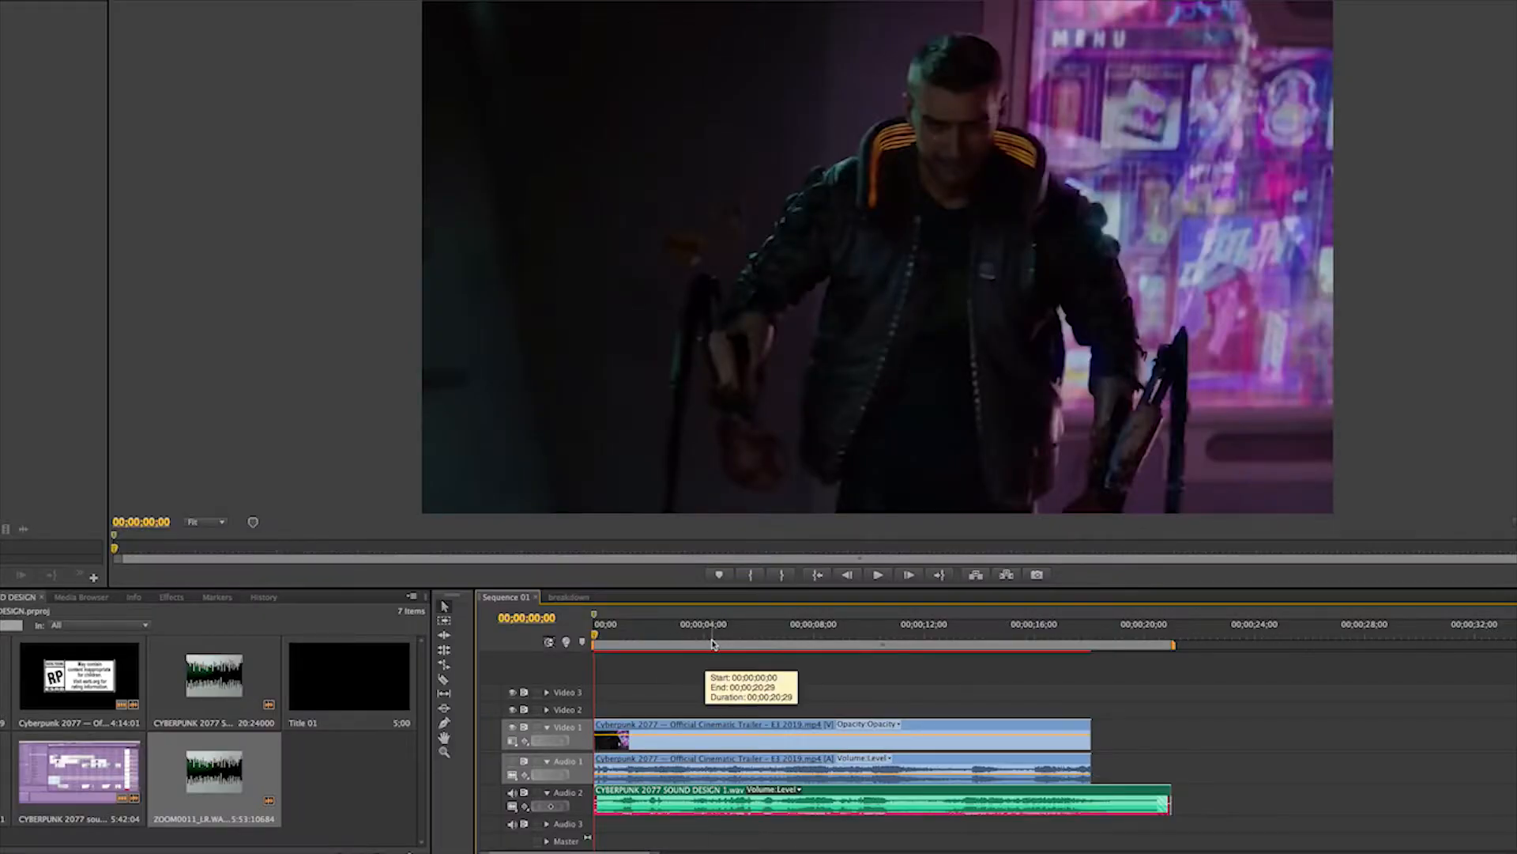
left_click(712, 637)
key("space")
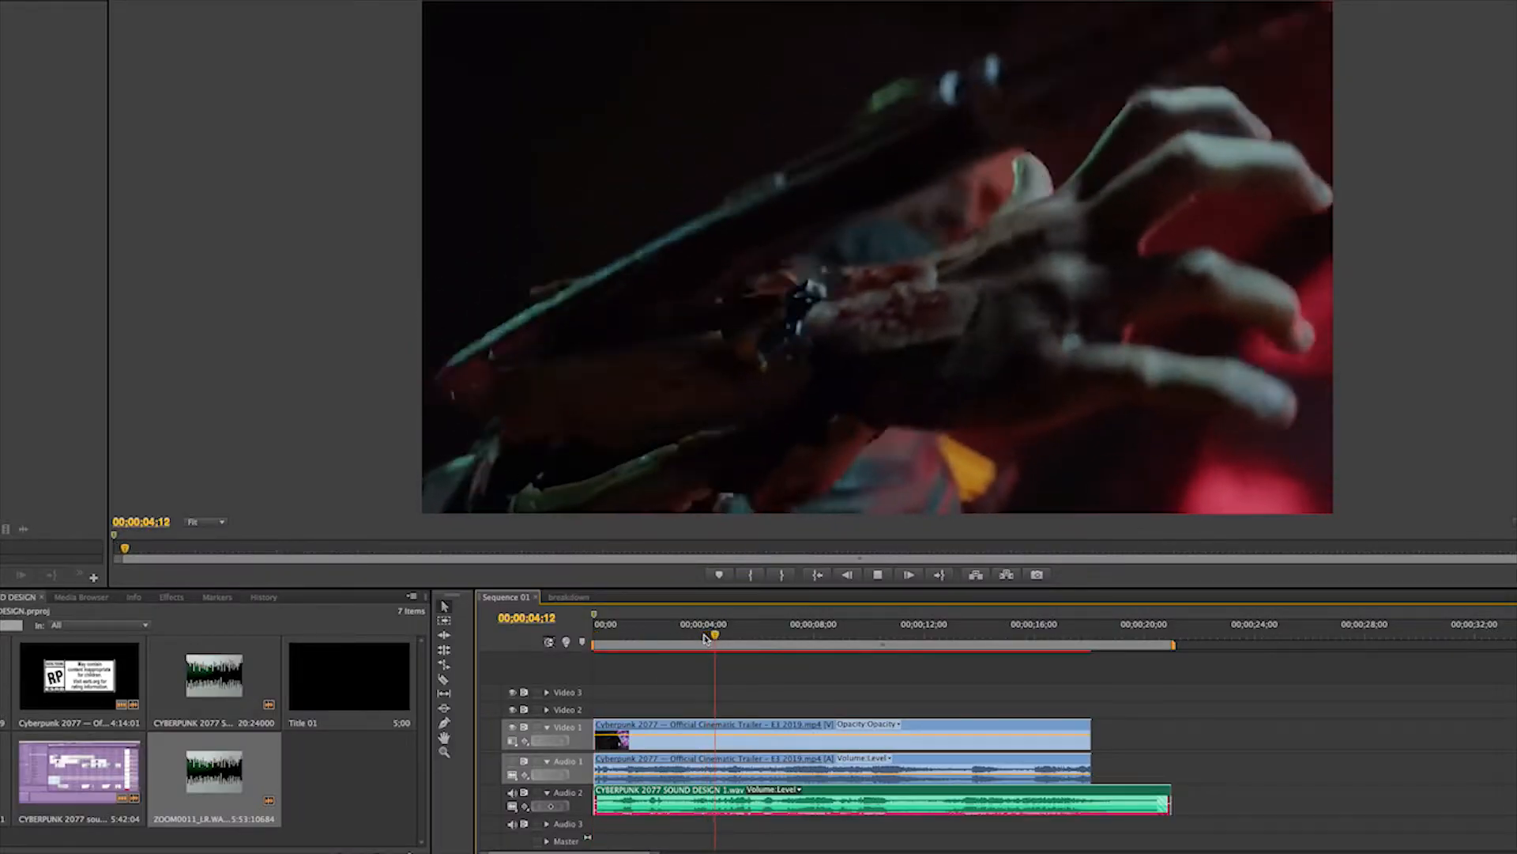
key("space")
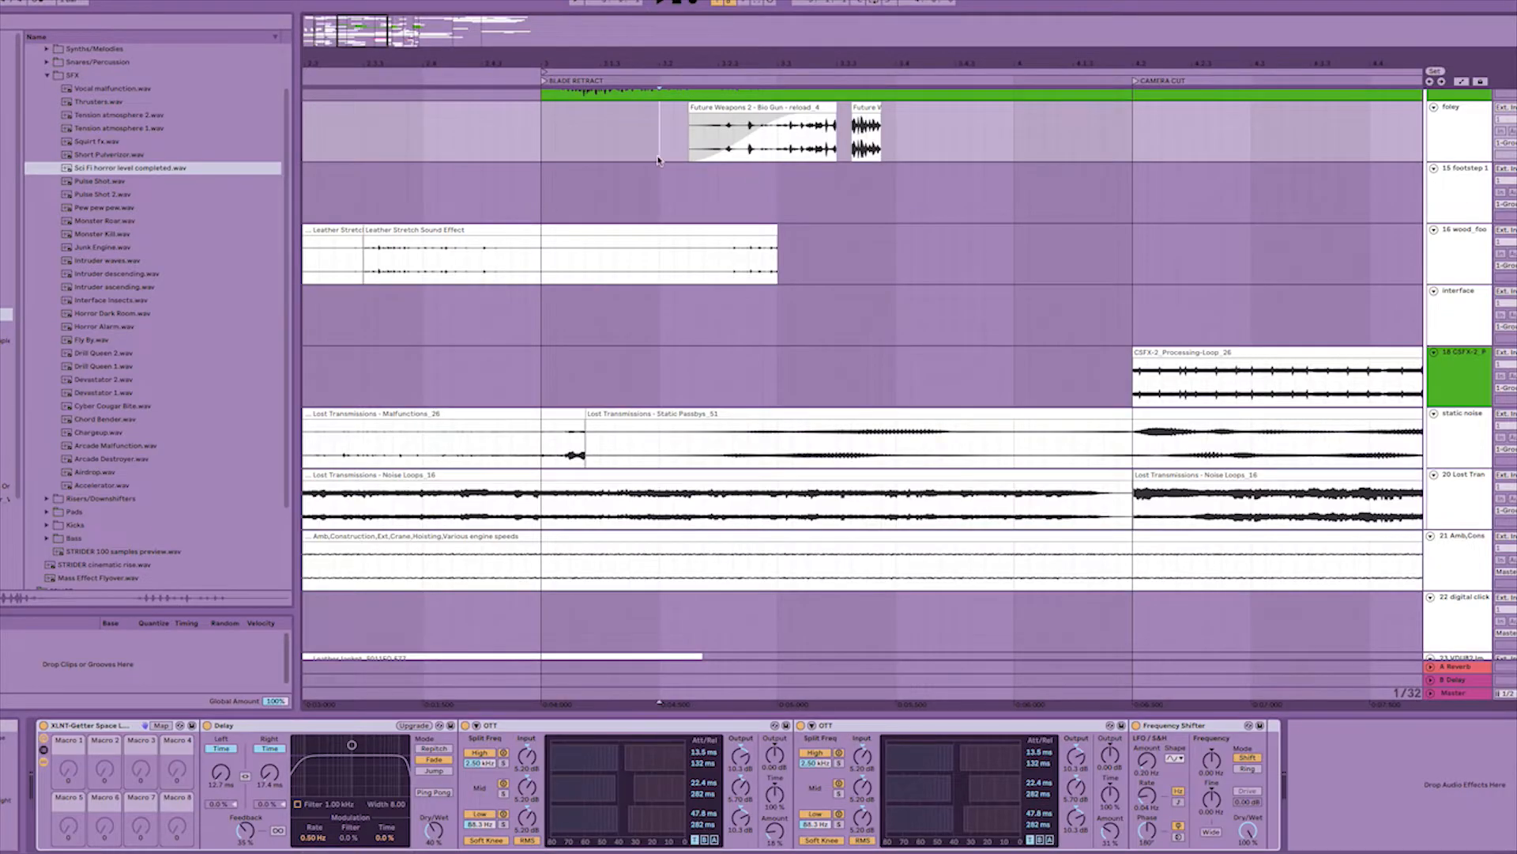
Switch back to Ableton Live and play the arrangement from the BLADE RETRACT locator.
left_click(542, 133)
scroll(565, 146, "up", 3)
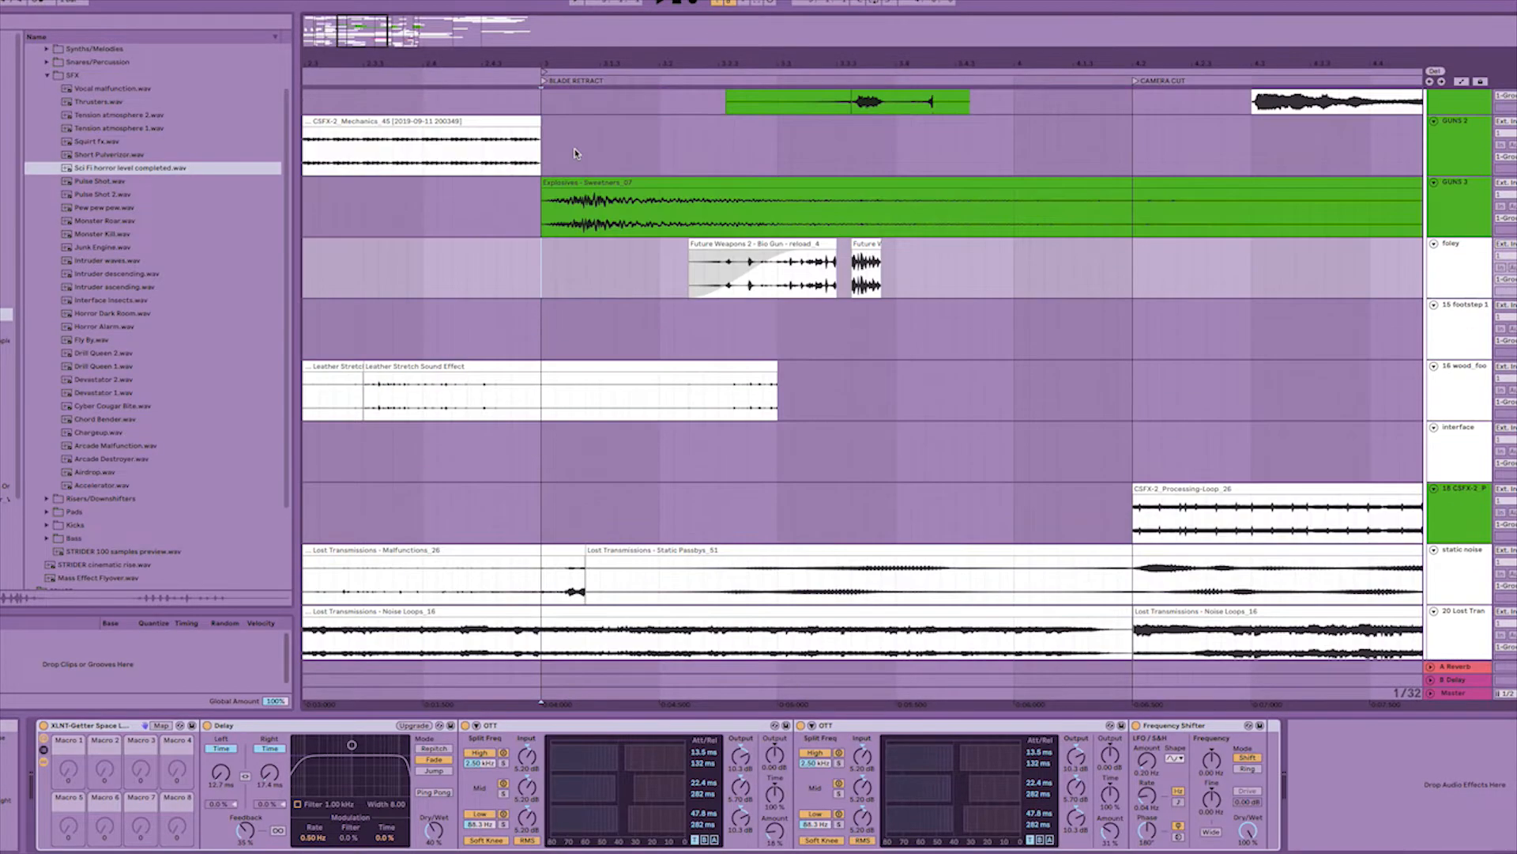
scroll(575, 158, "up", 5)
key("space")
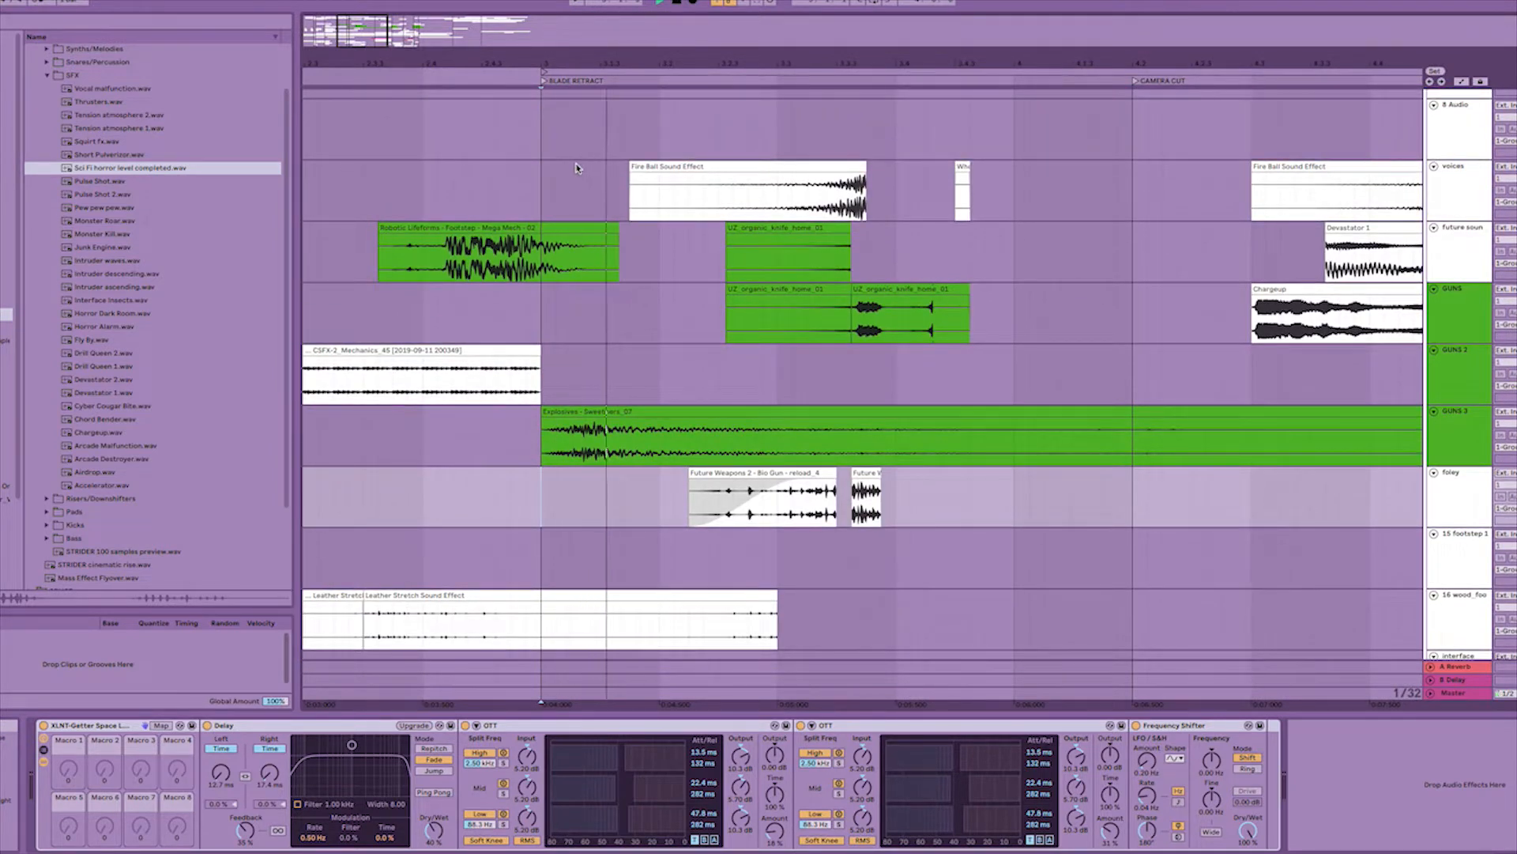
key("space")
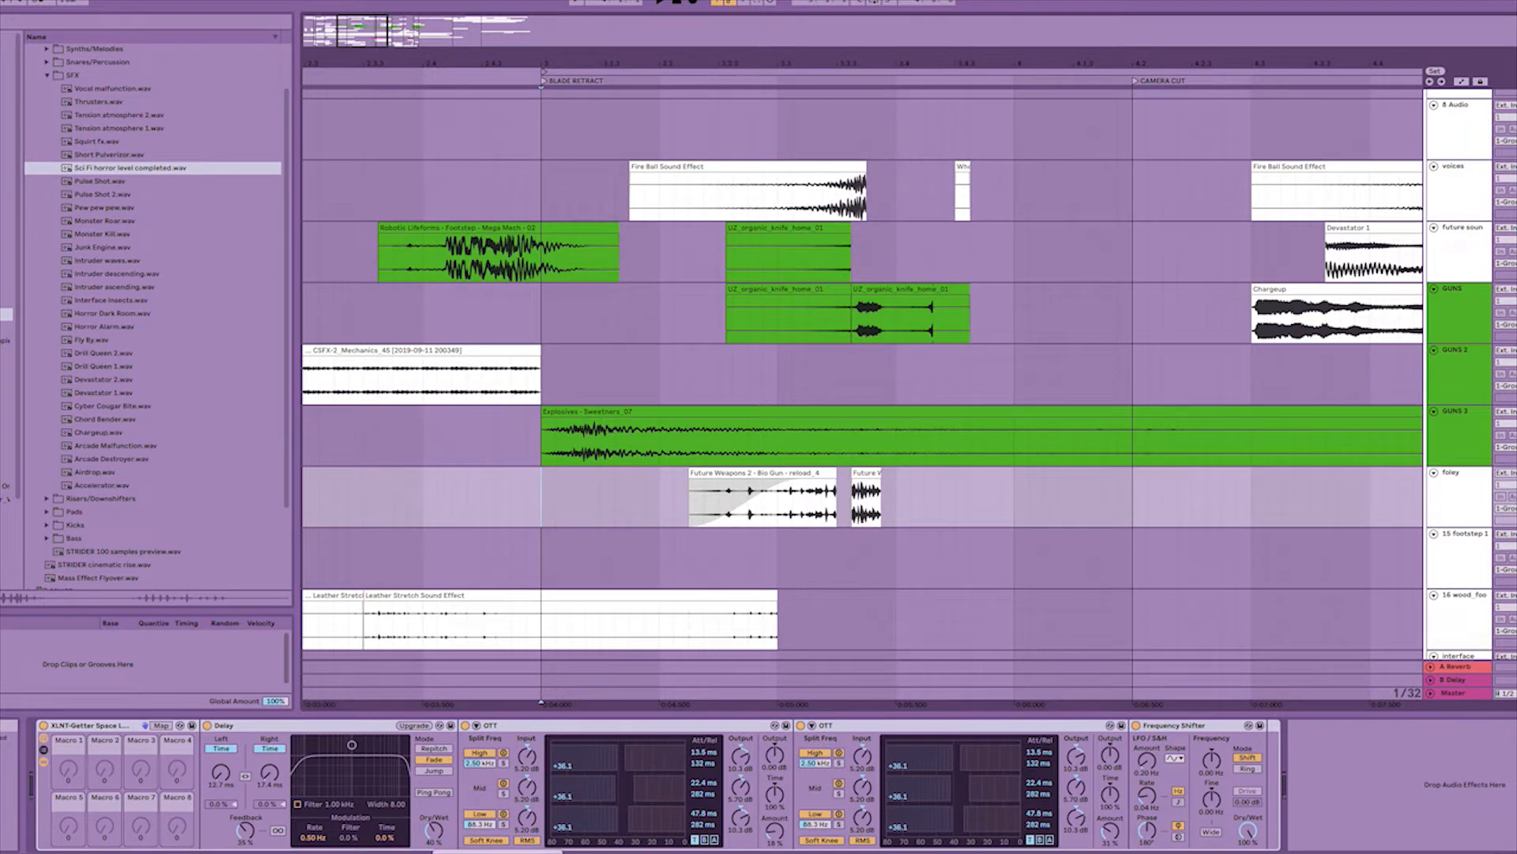
Examine the whole arrangement's track layout, from the cinematic and whoosh tracks down to the high-tech and metal chain tracks.
left_click_drag(821, 66, 820, 16)
scroll(520, 152, "up", 4)
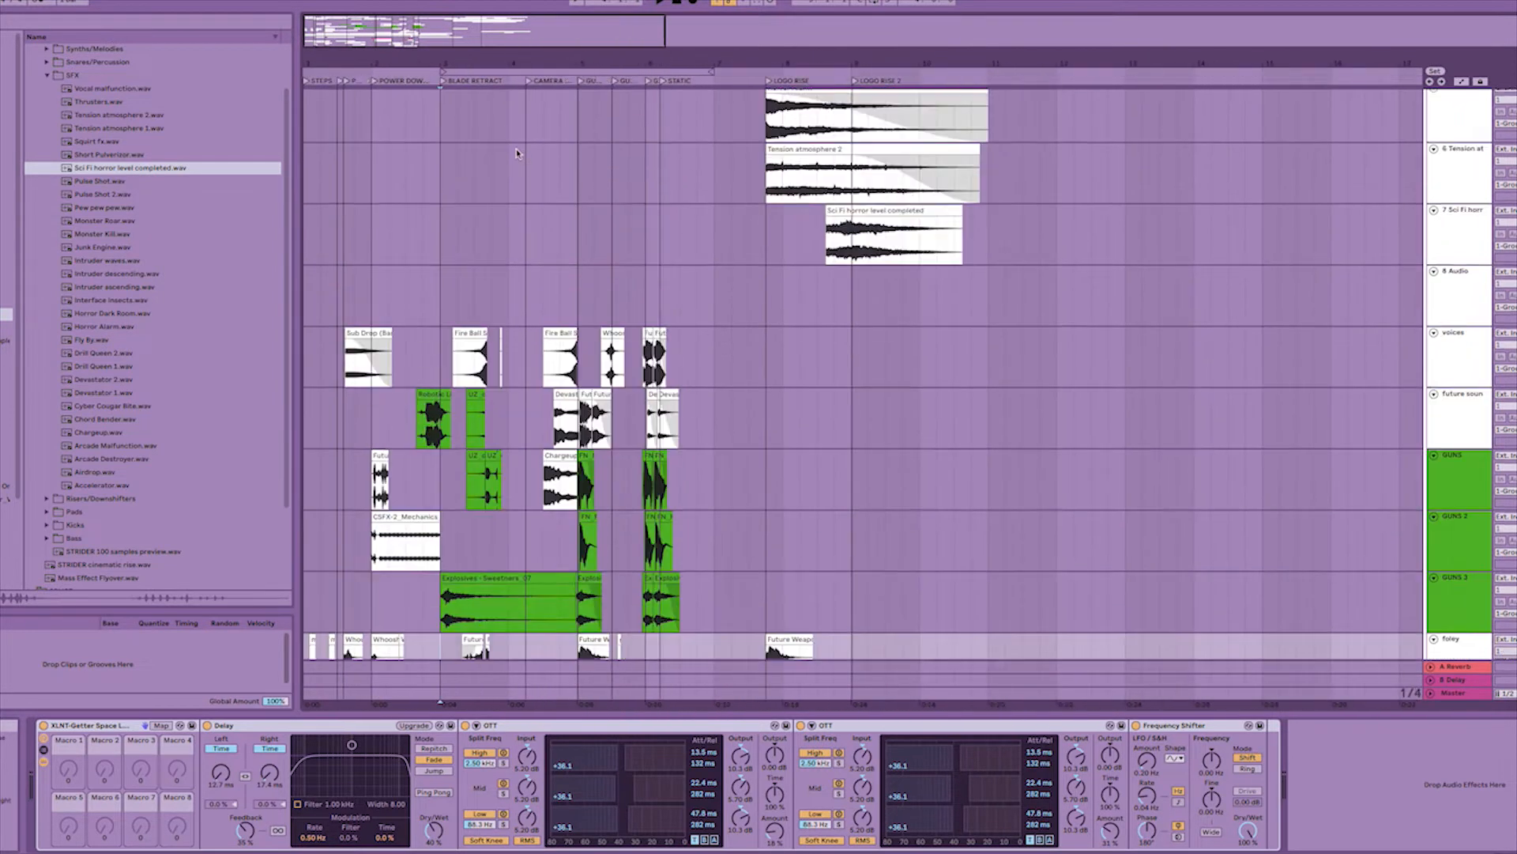
scroll(521, 152, "up", 7)
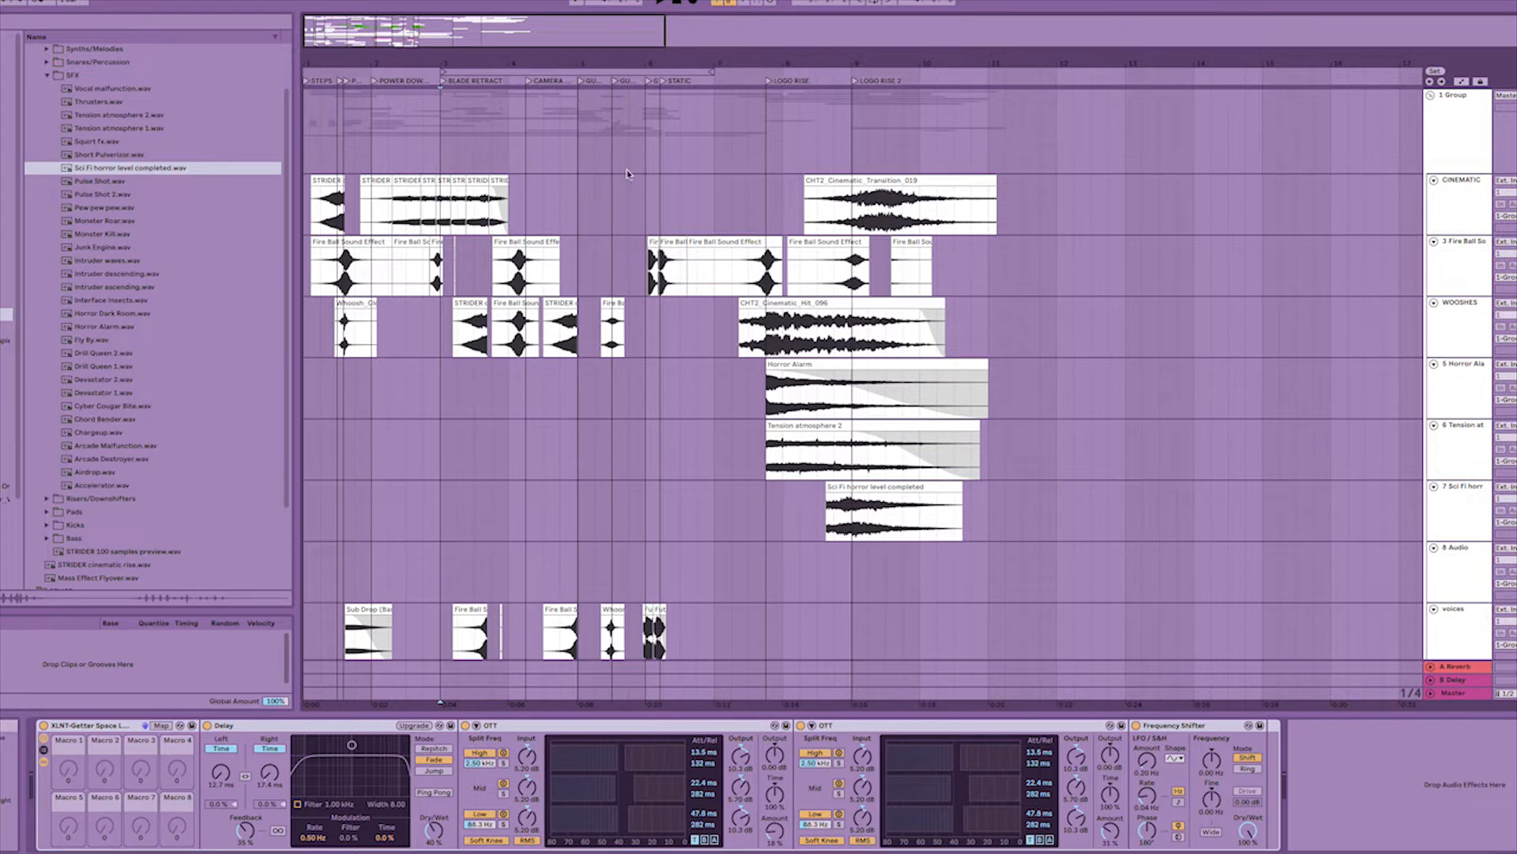
scroll(706, 190, "down", 5)
scroll(706, 189, "down", 8)
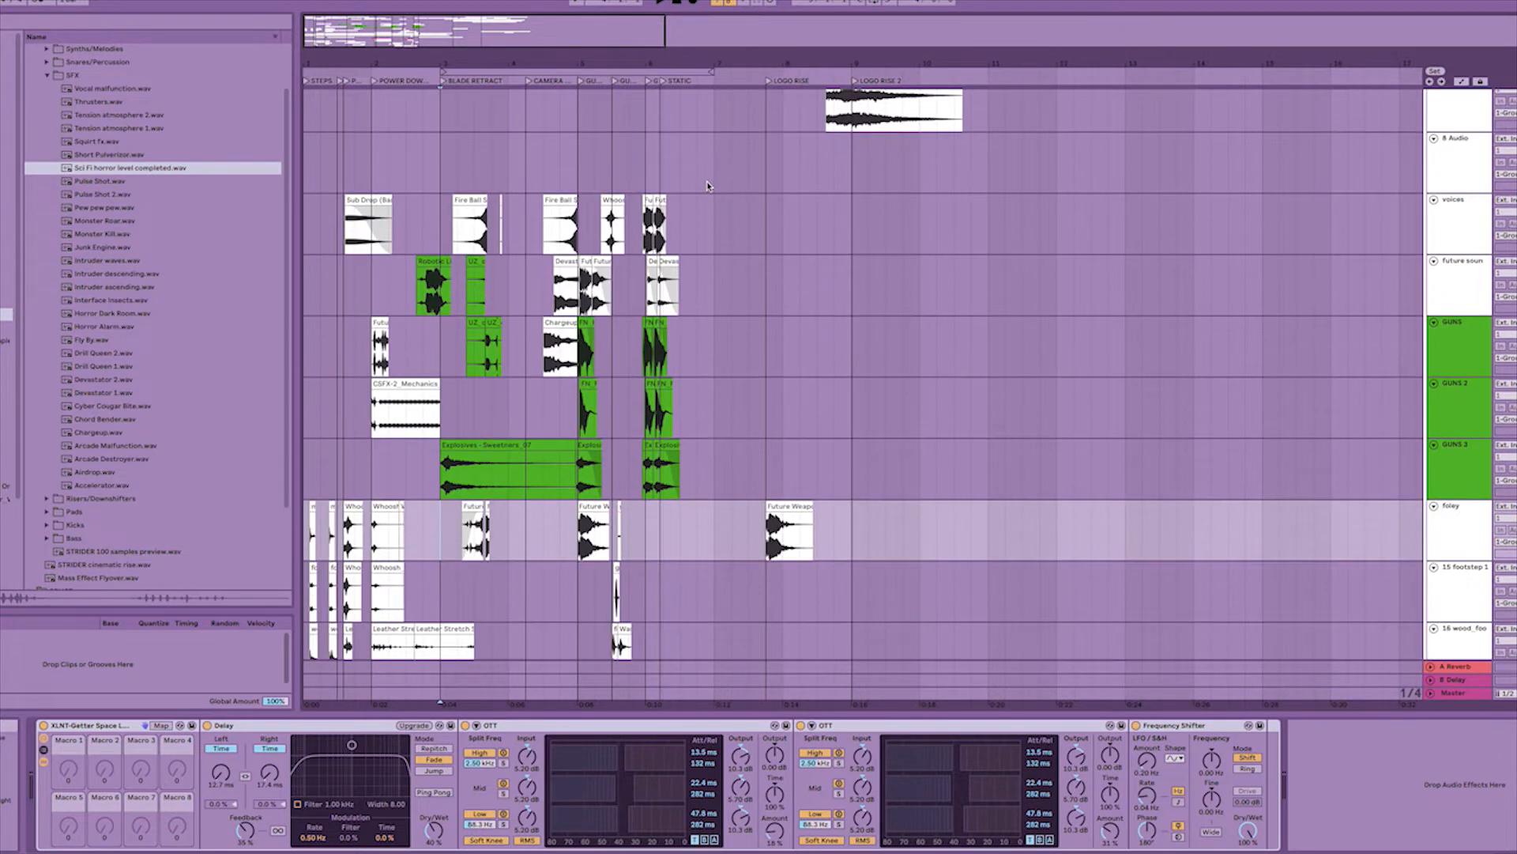
scroll(712, 197, "down", 16)
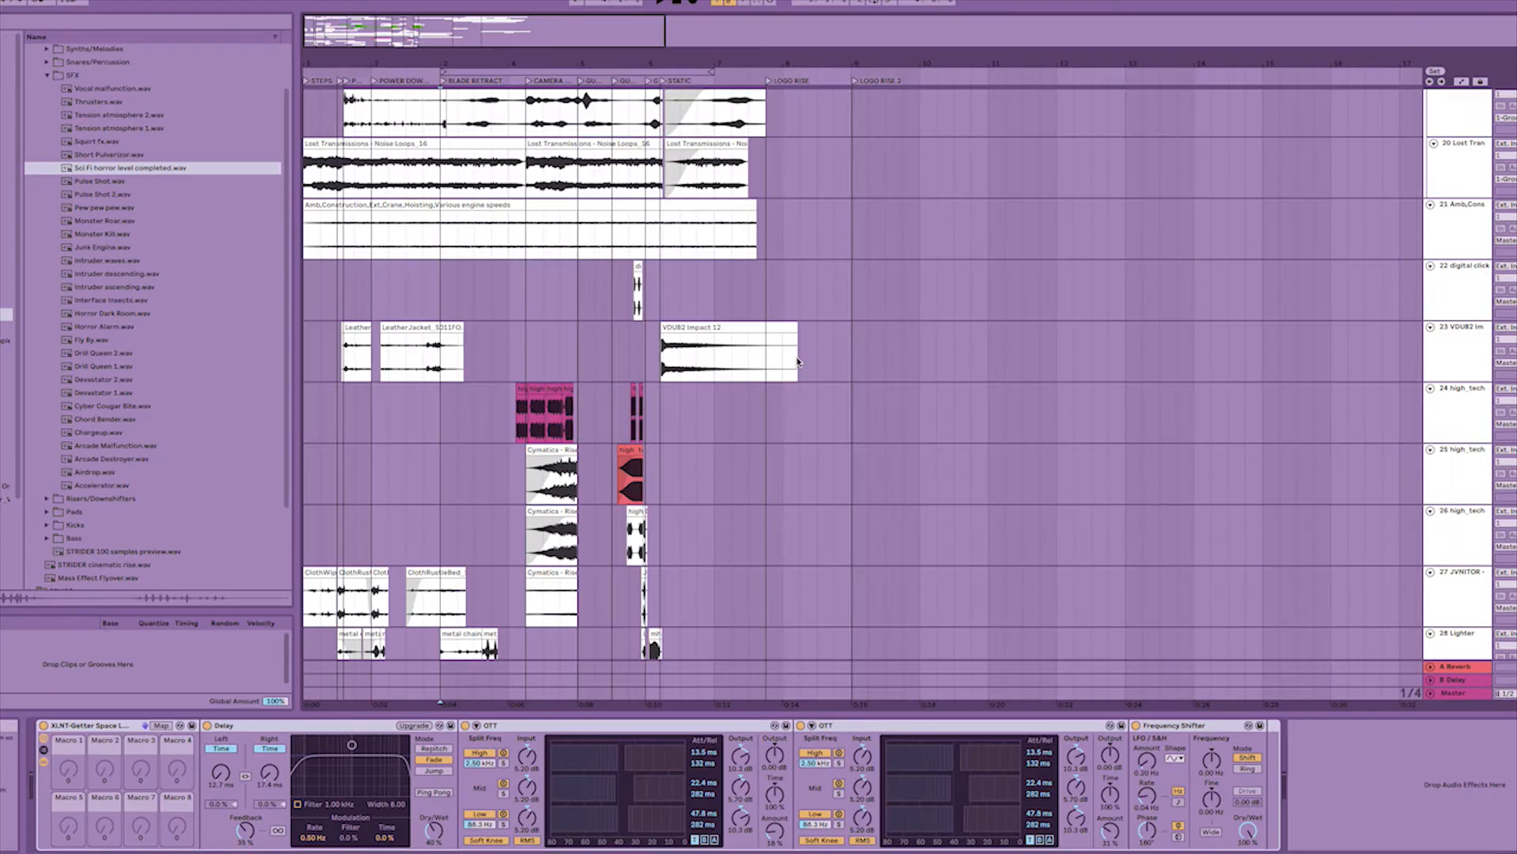
scroll(427, 220, "up", 3)
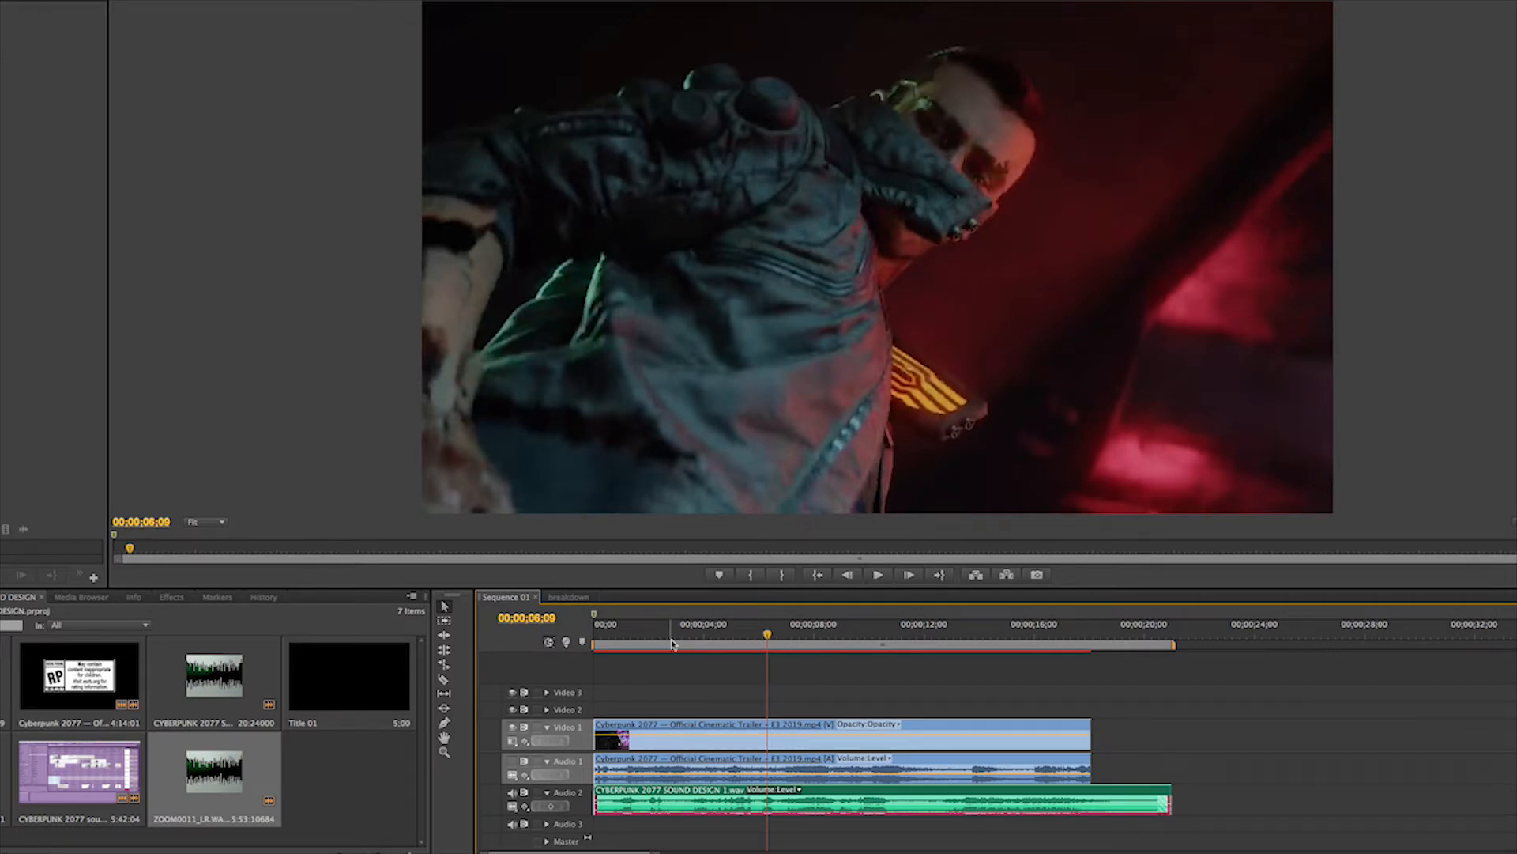
Switch to Premiere Pro and scrub through the trailer shots, ending on the sparks shot at 00;00;02;13.
left_click(599, 636)
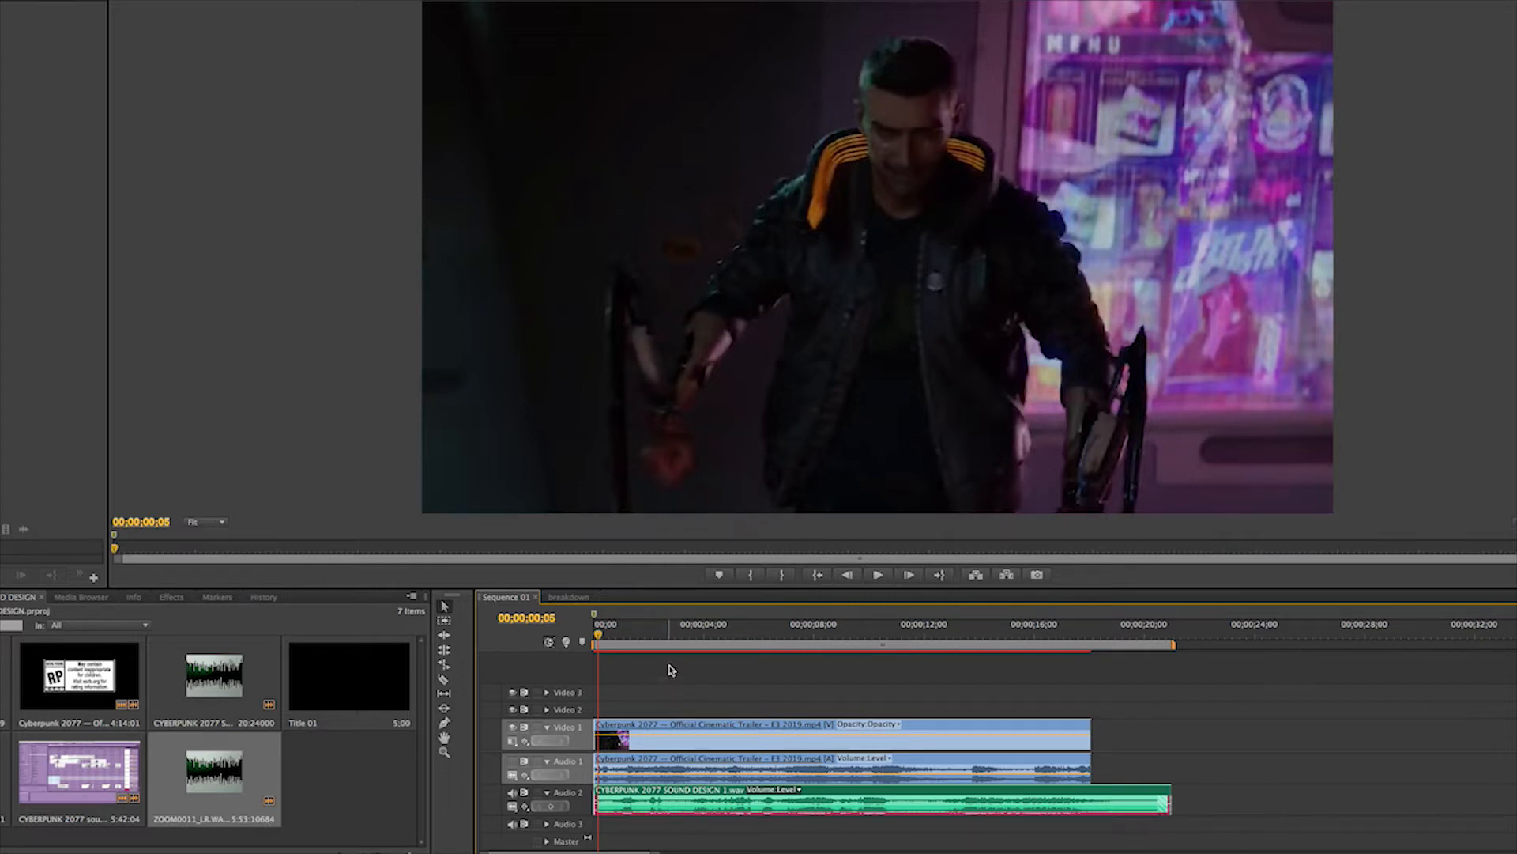
left_click(671, 636)
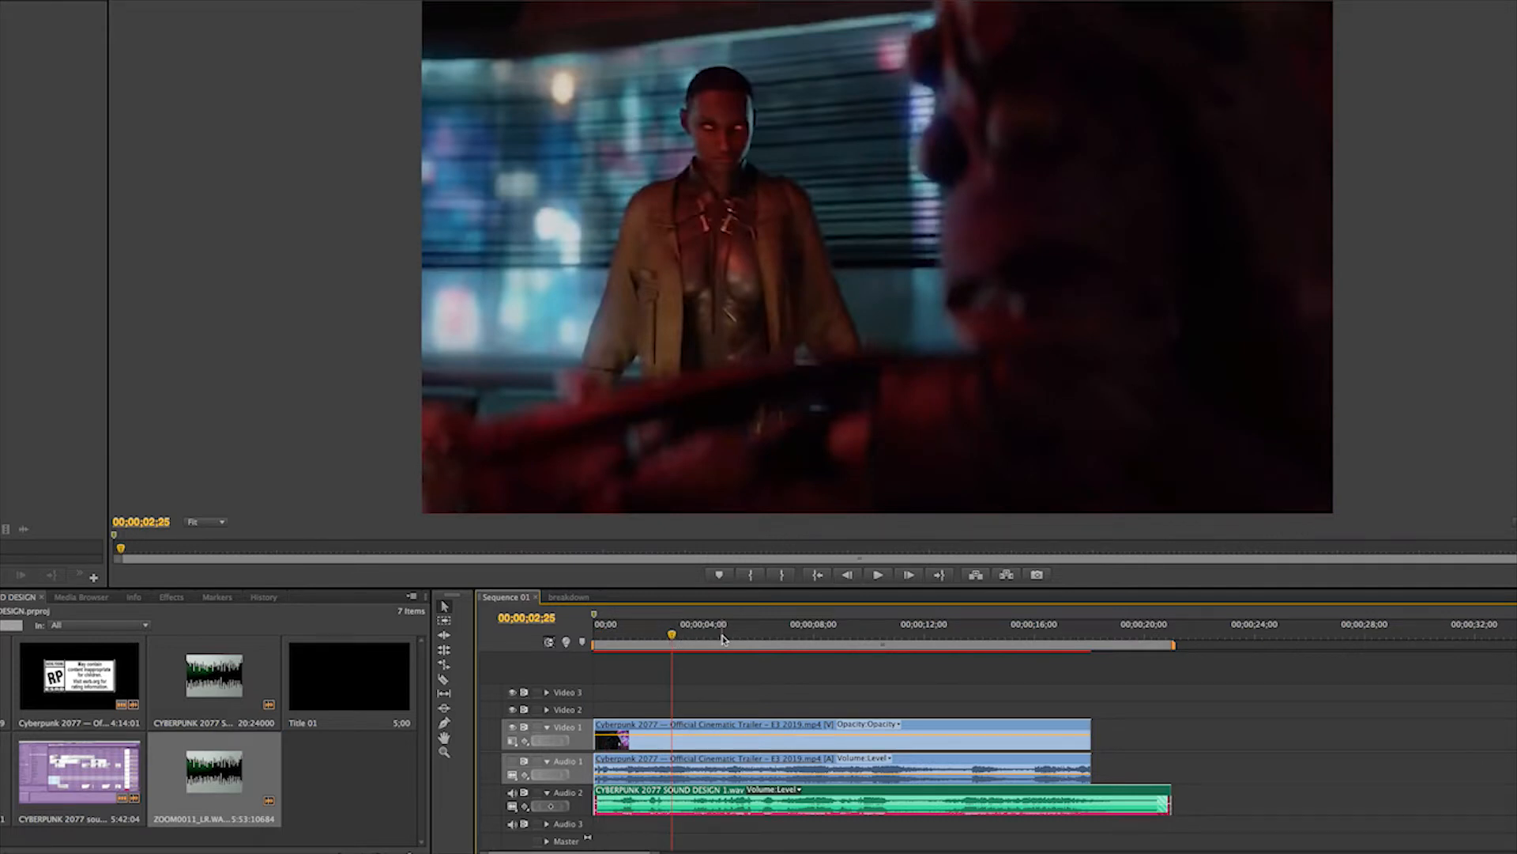
left_click(754, 644)
left_click(866, 642)
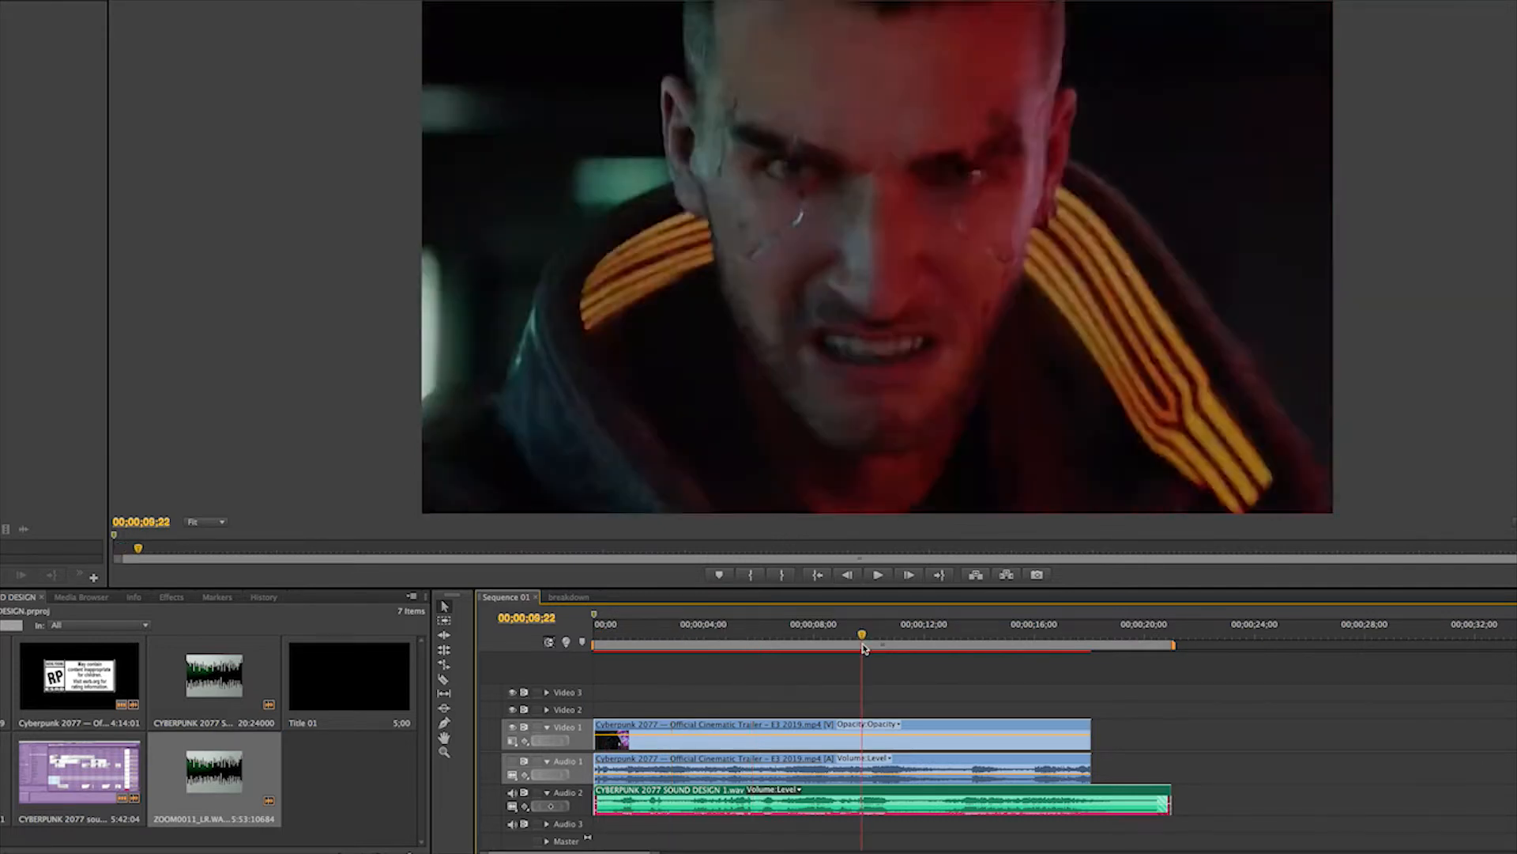
left_click(882, 644)
left_click(786, 640)
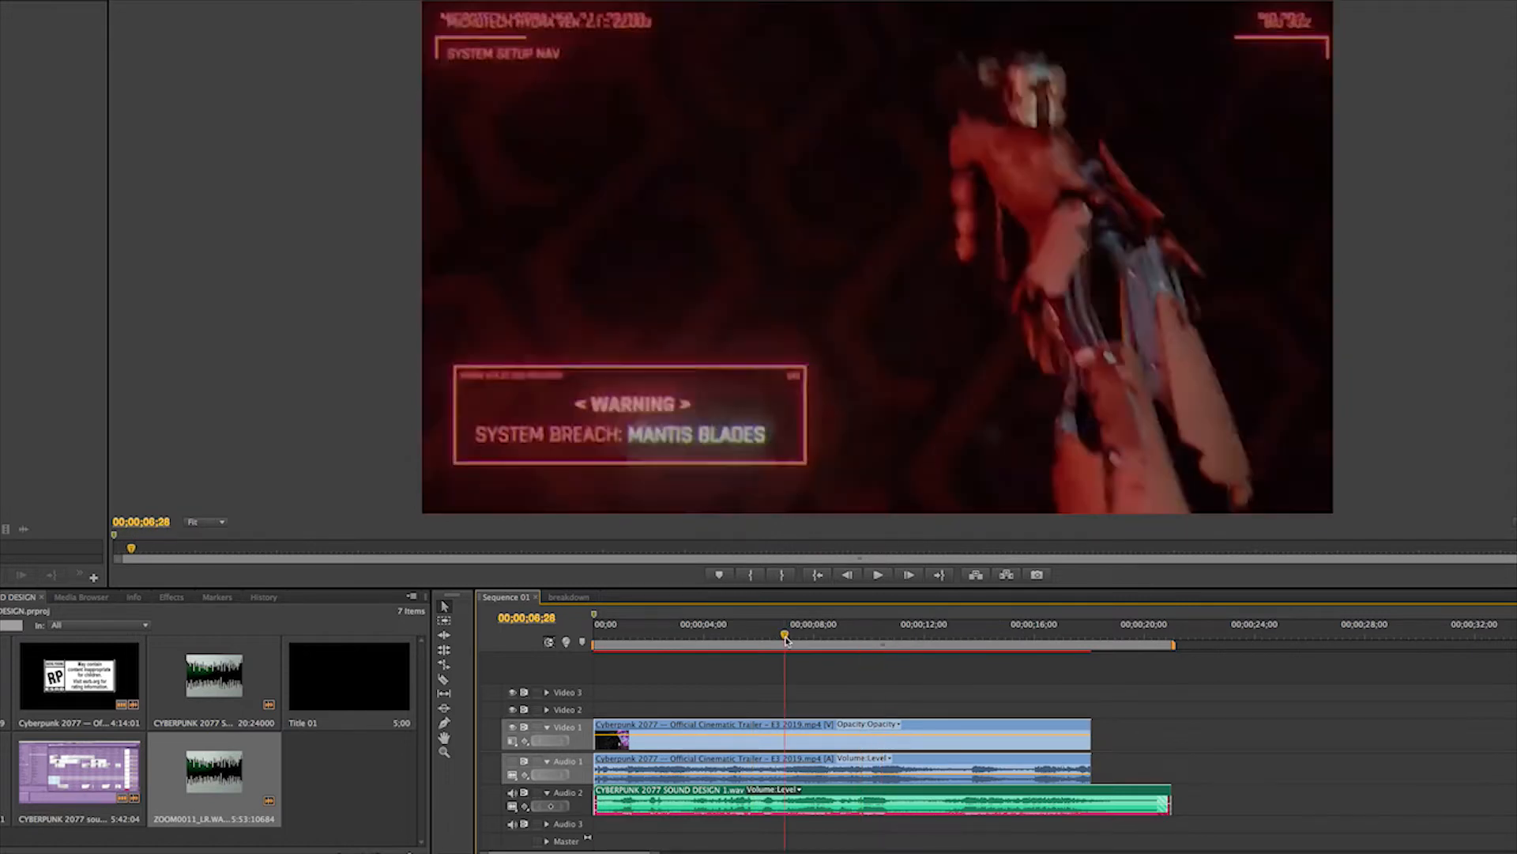
left_click_drag(786, 640, 660, 639)
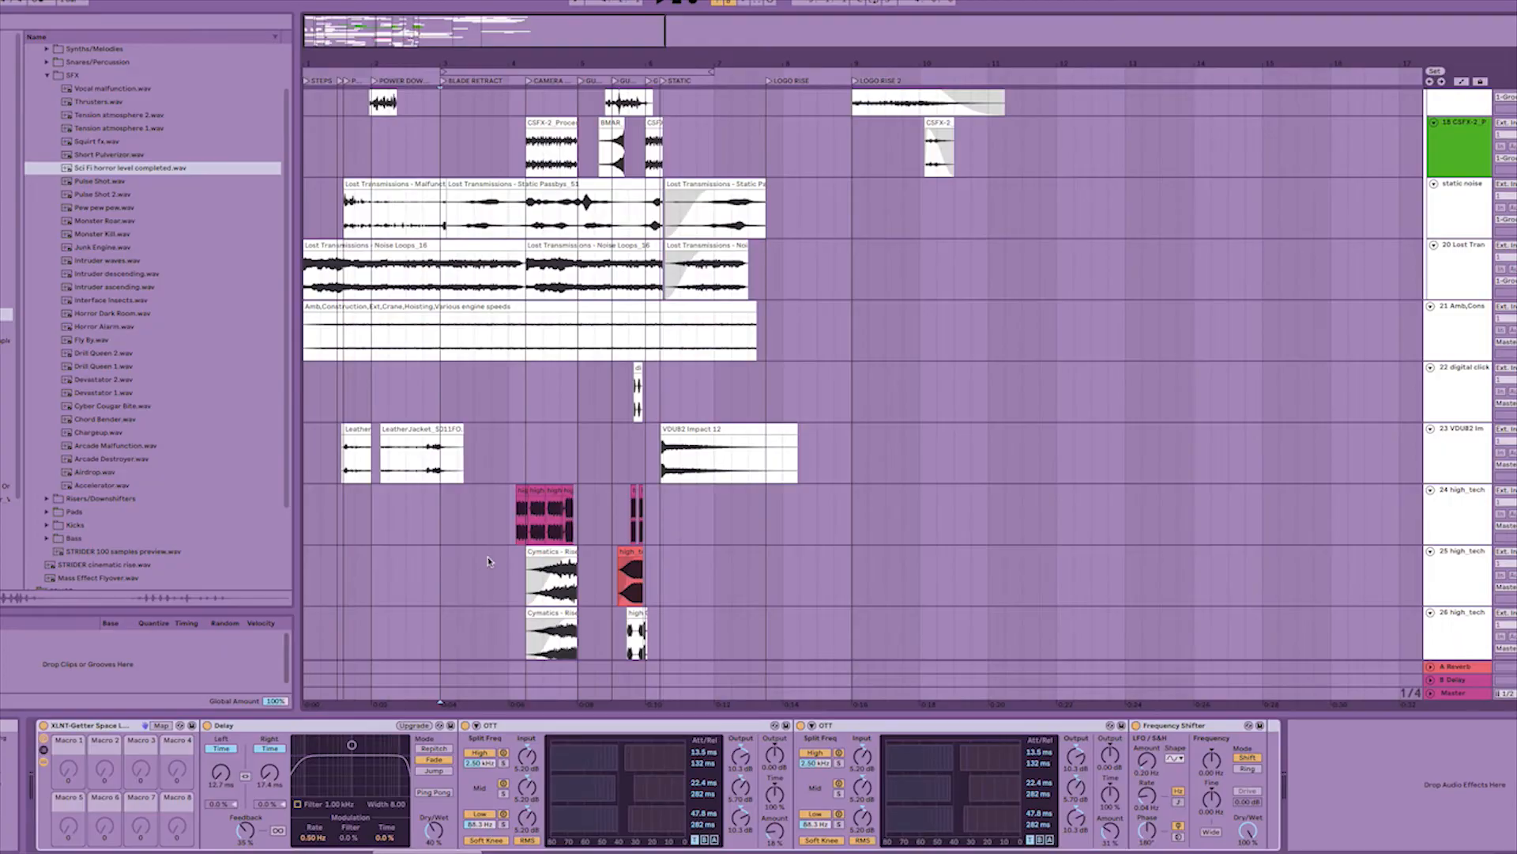
Switch back to Ableton Live, review the lower ambience and noise tracks, and place the cursor on the construction ambience clip.
scroll(400, 508, "down", 3)
scroll(399, 508, "up", 3)
scroll(380, 482, "down", 6)
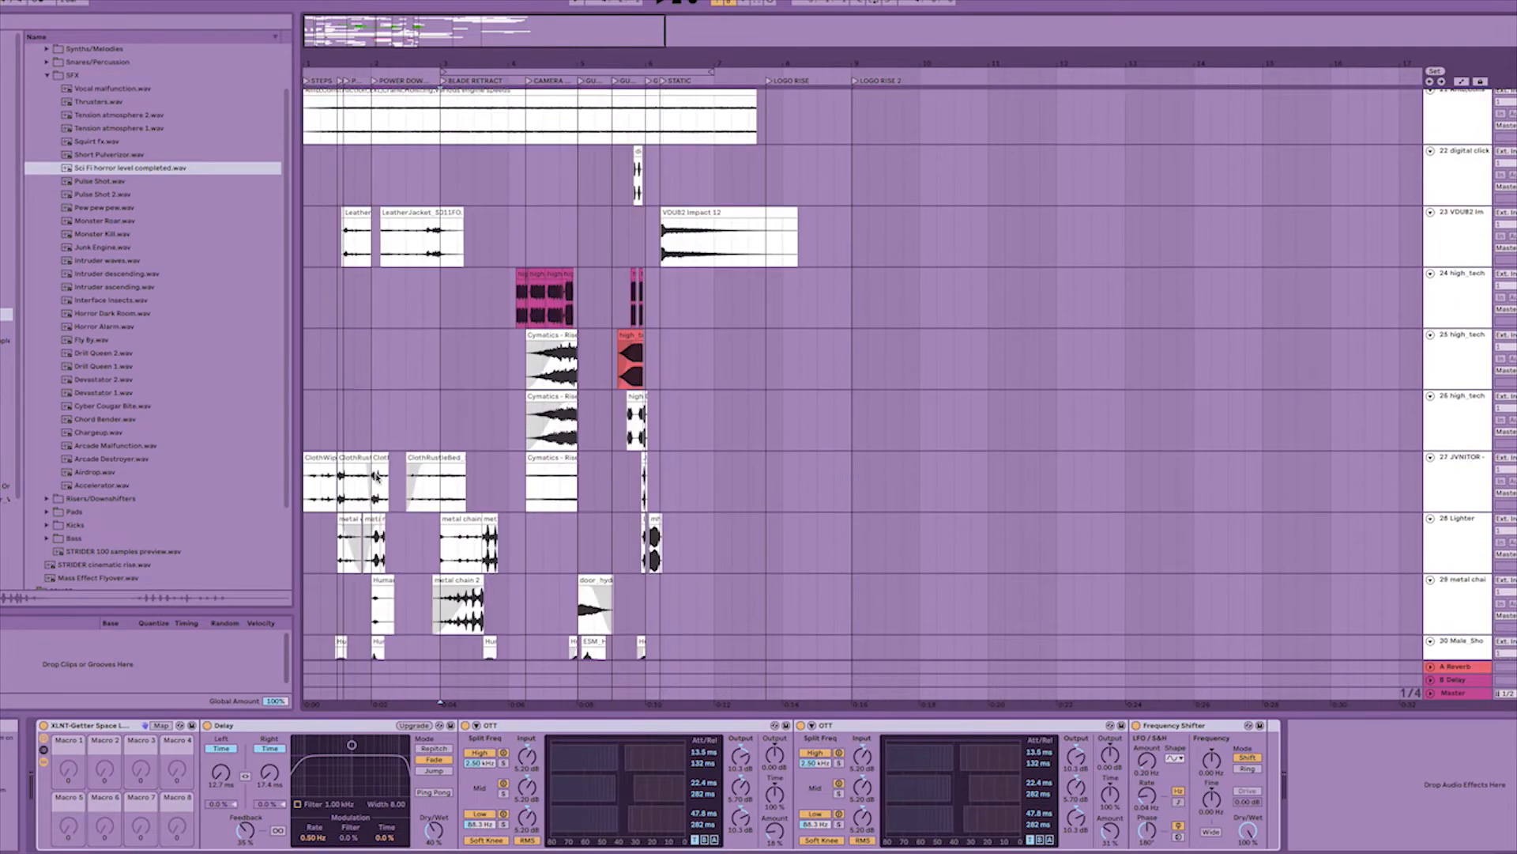
scroll(376, 476, "up", 8)
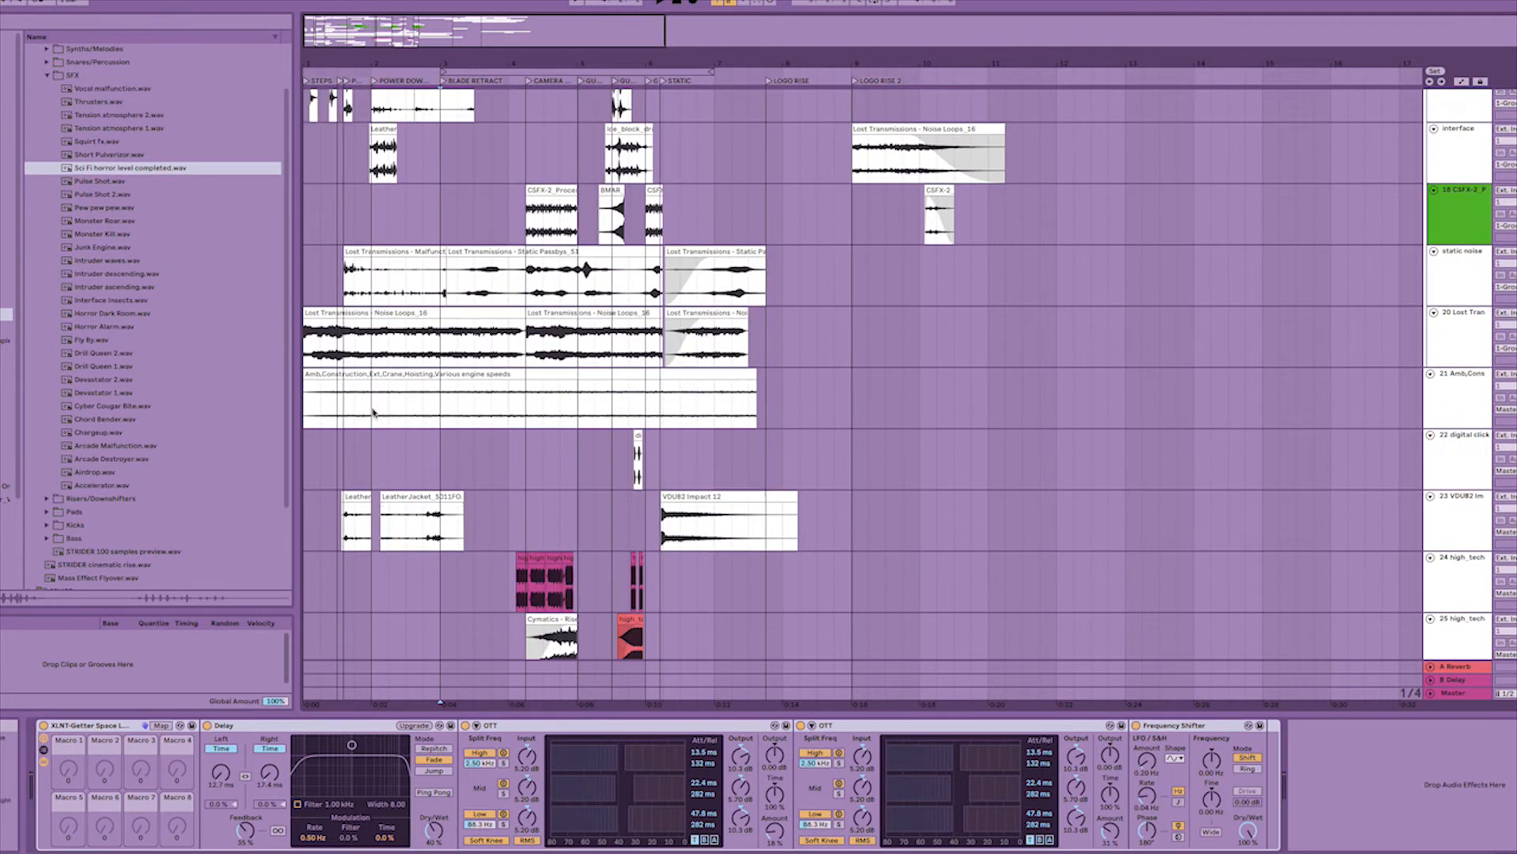
left_click(346, 414)
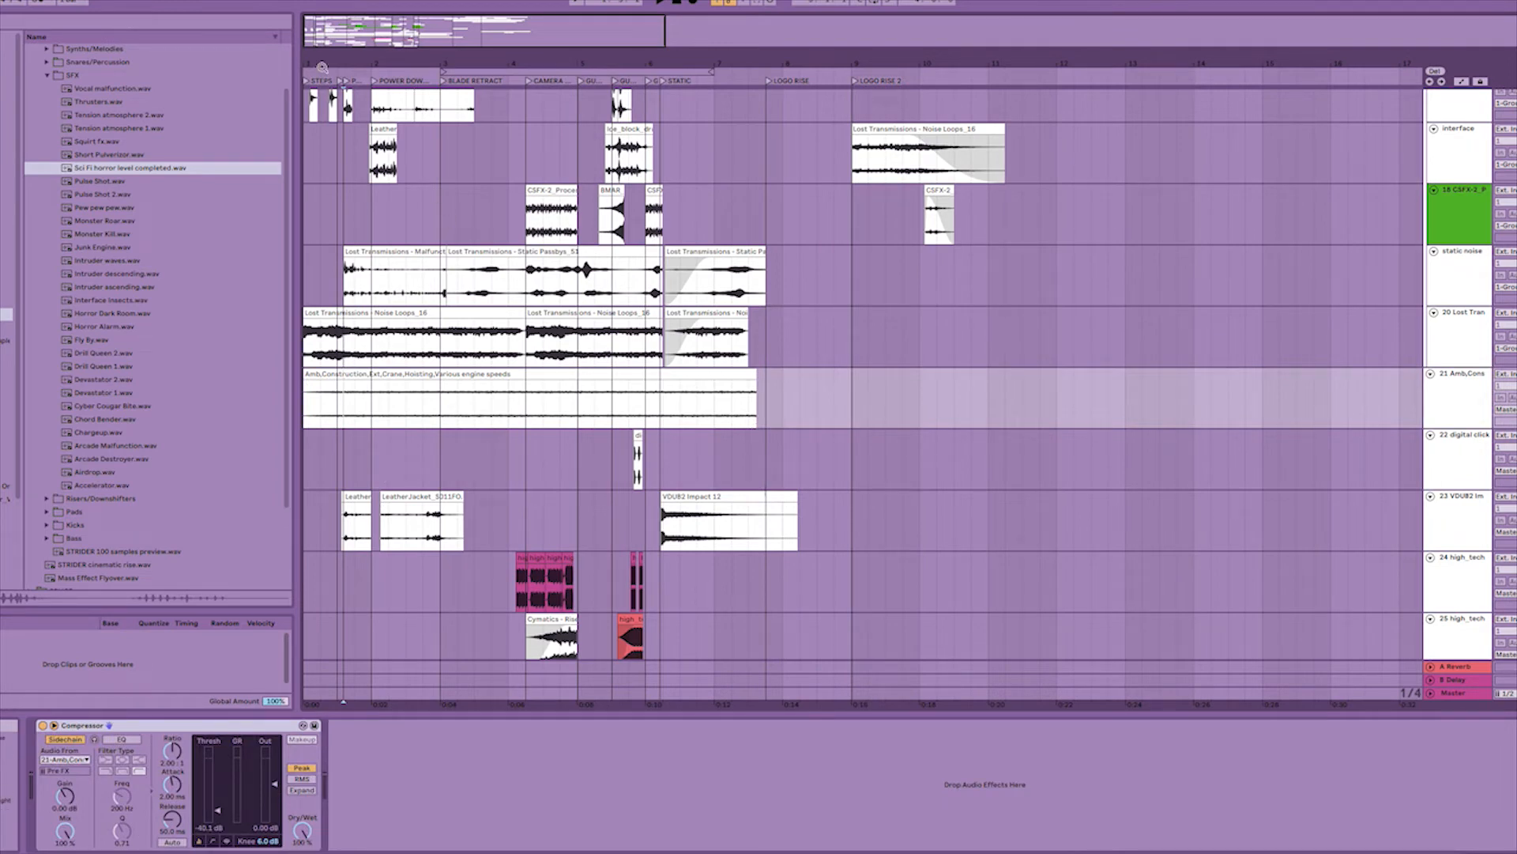
Audition the Lost Transmissions - Malfunctions_26 clip on the static noise track.
left_click_drag(311, 65, 310, 107)
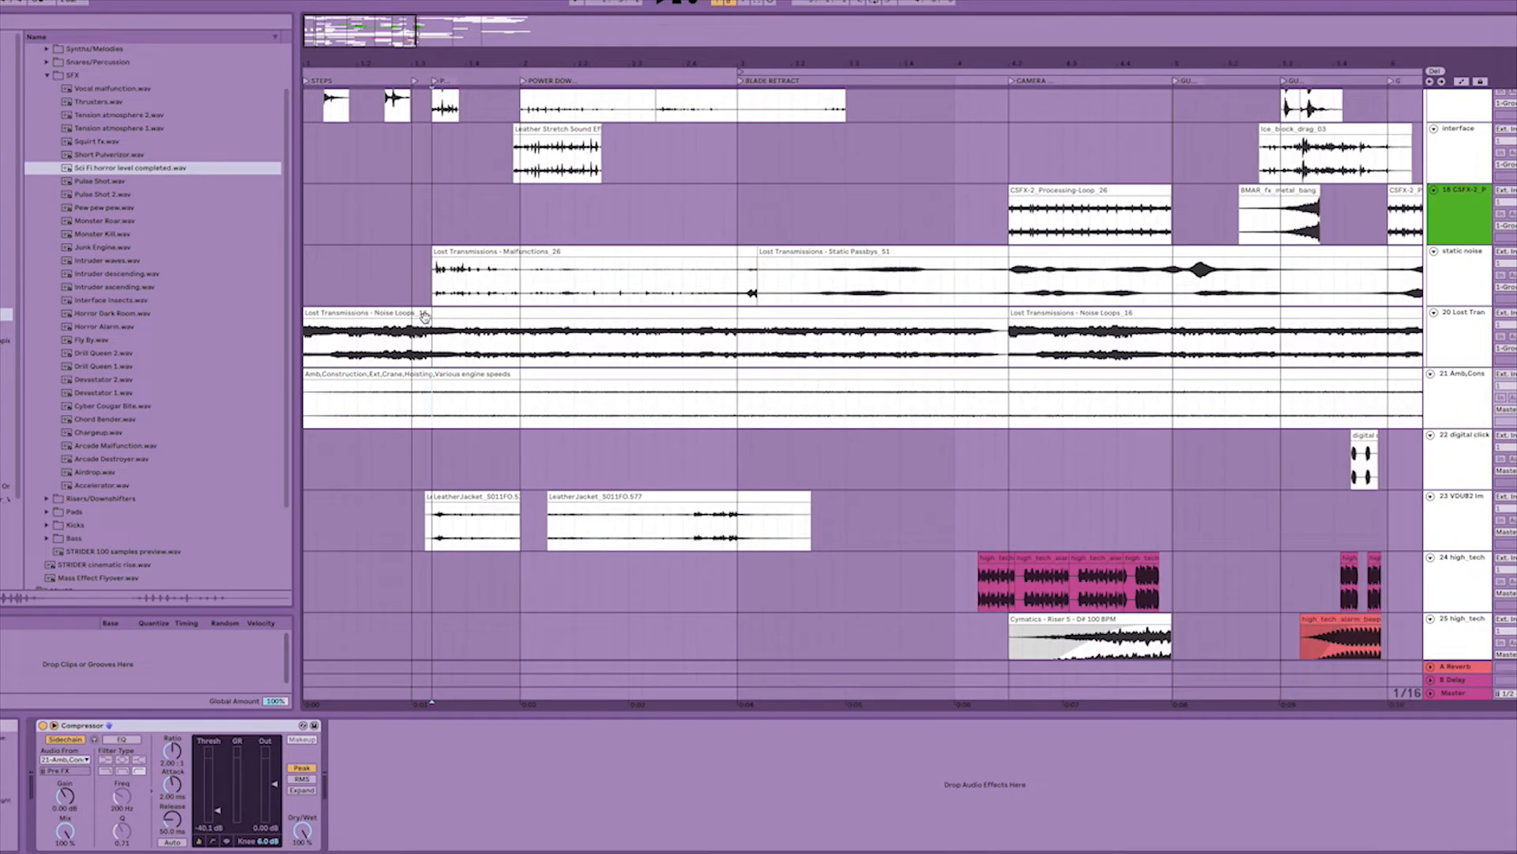
left_click(365, 362)
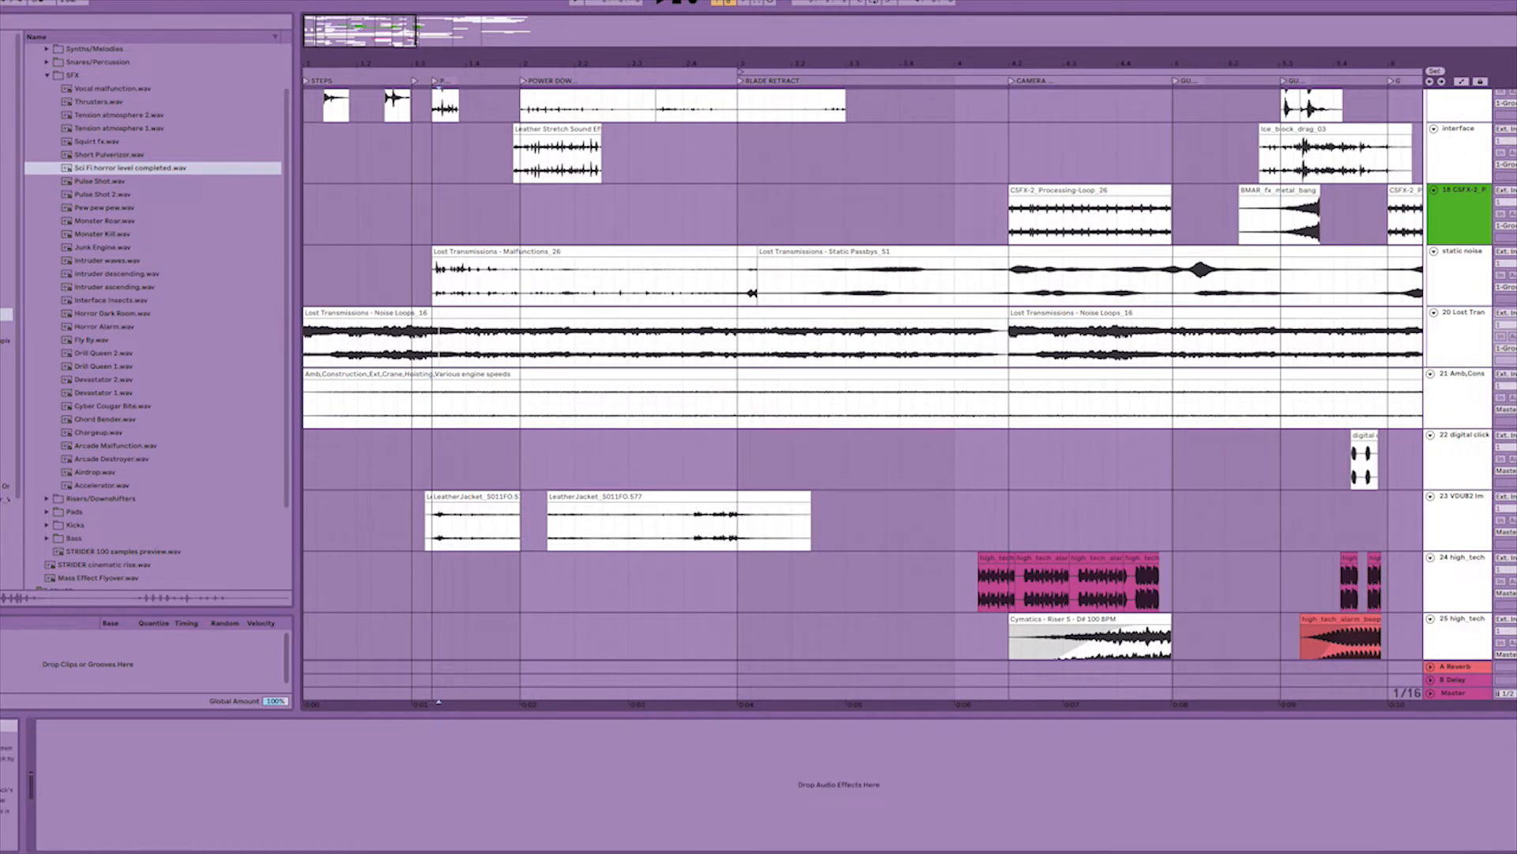
left_click(608, 250)
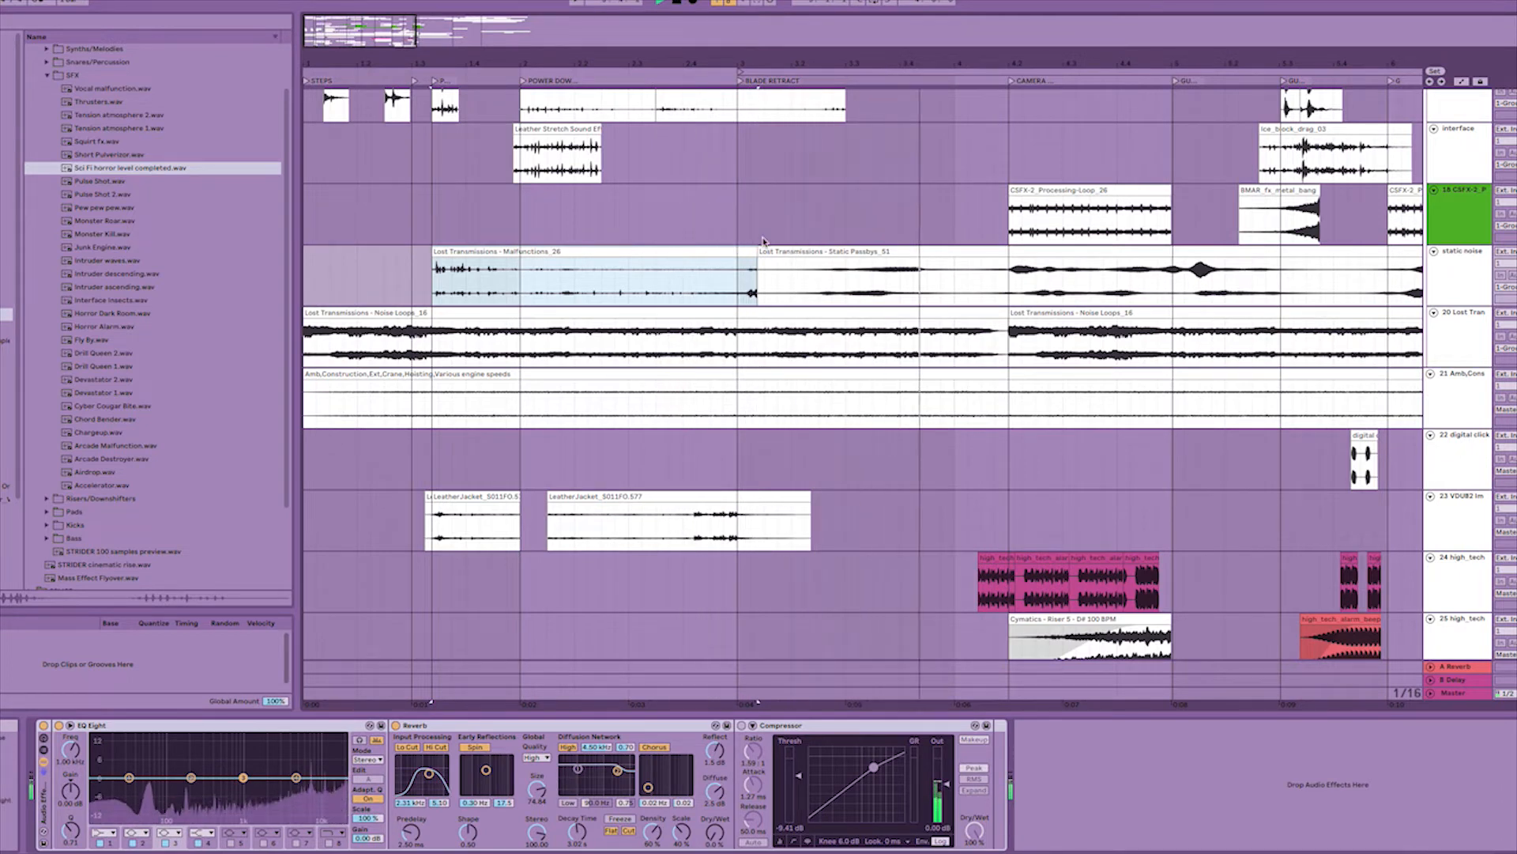
key("space")
Play the foley section from just before the first metal footstep clip through the POWER DOWN whoosh.
scroll(697, 298, "up", 5)
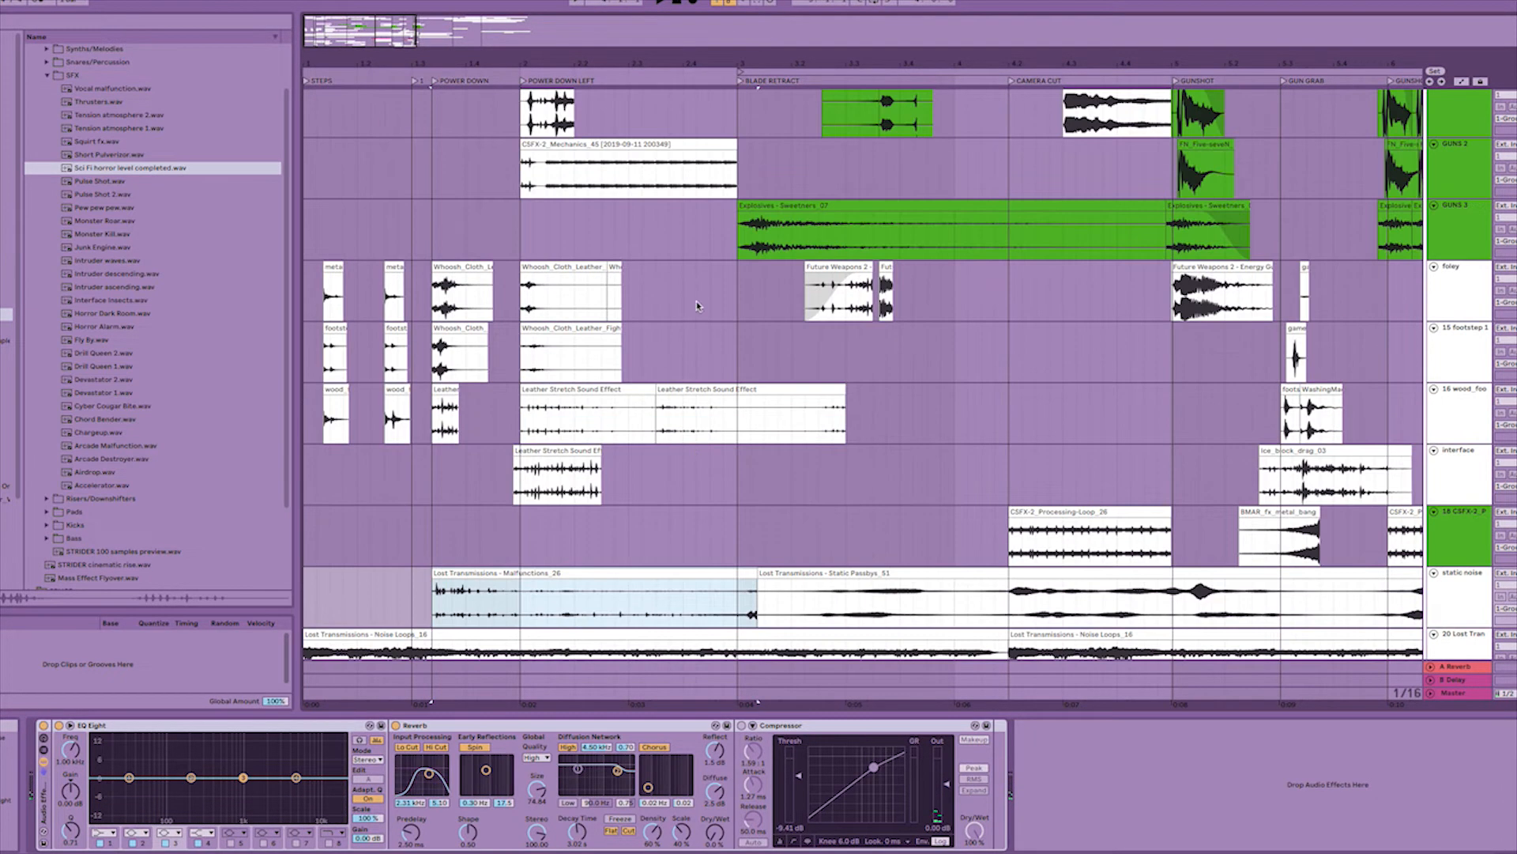
left_click_drag(642, 291, 327, 298)
left_click(327, 299)
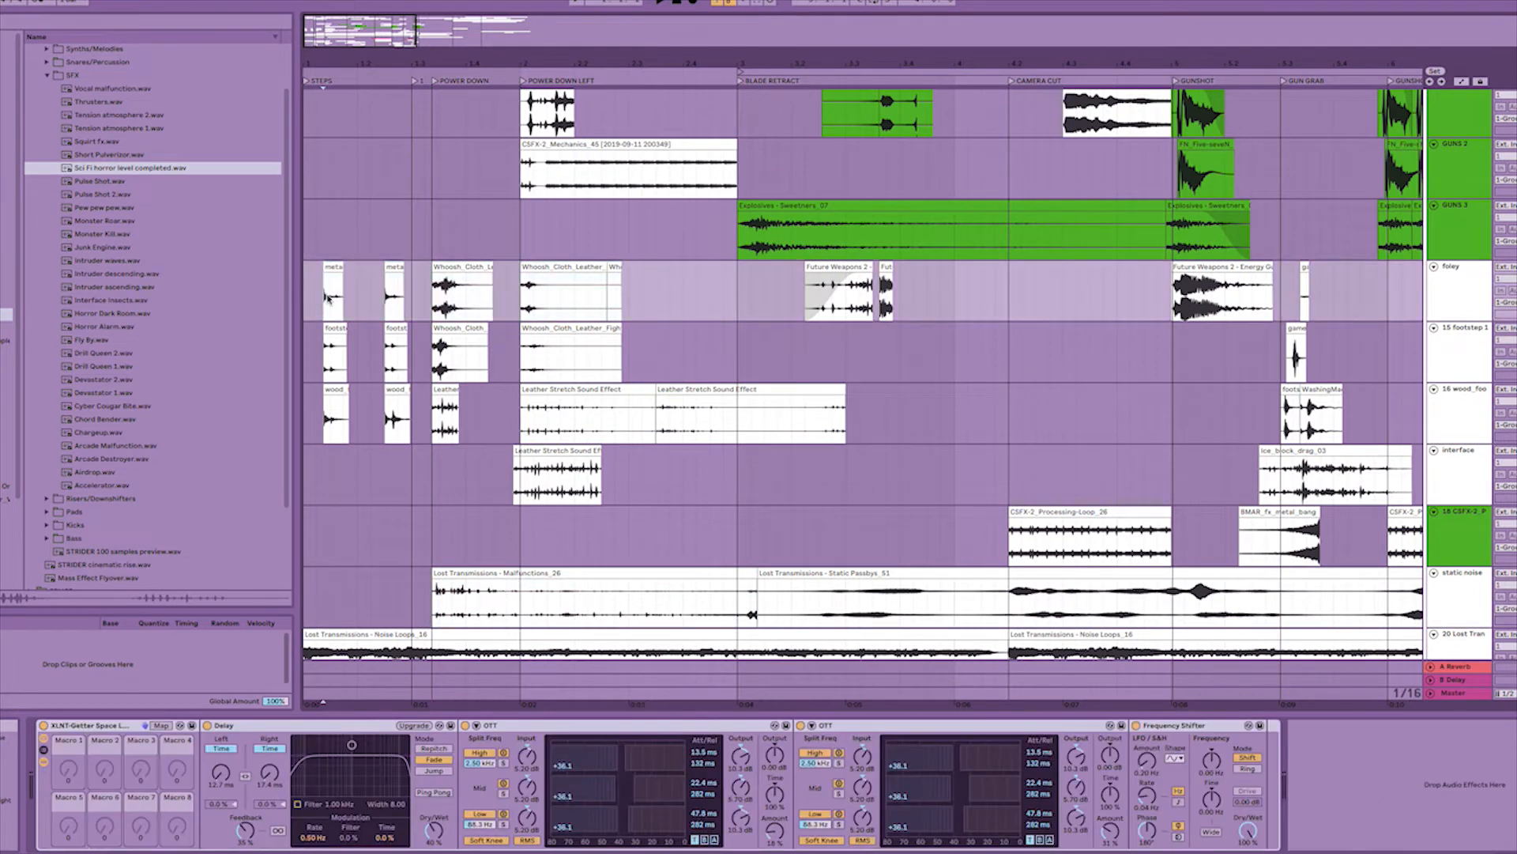
left_click(525, 299)
left_click(318, 283)
key("space")
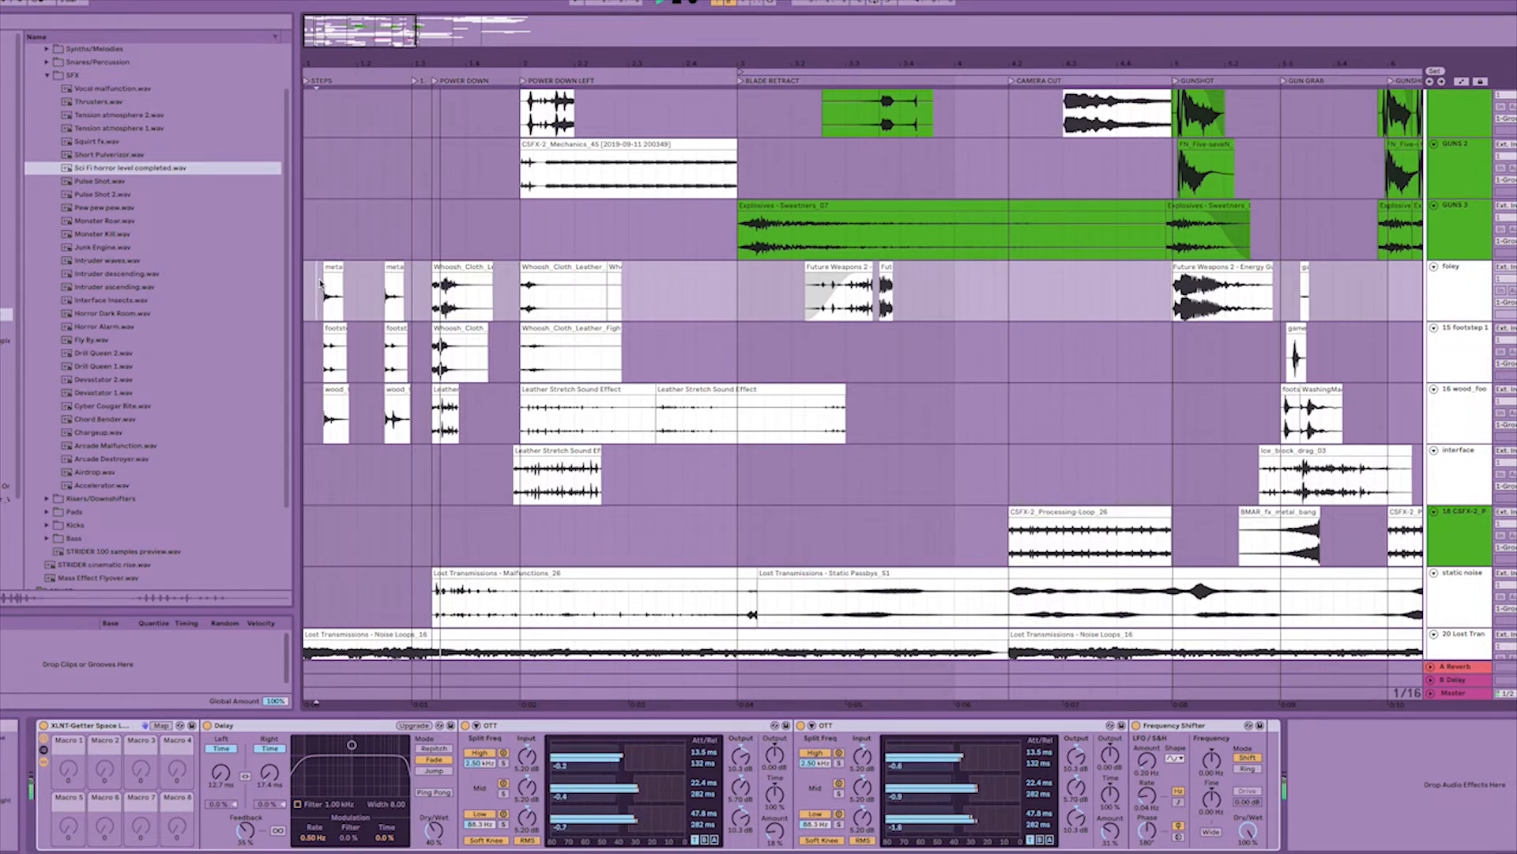
key("space")
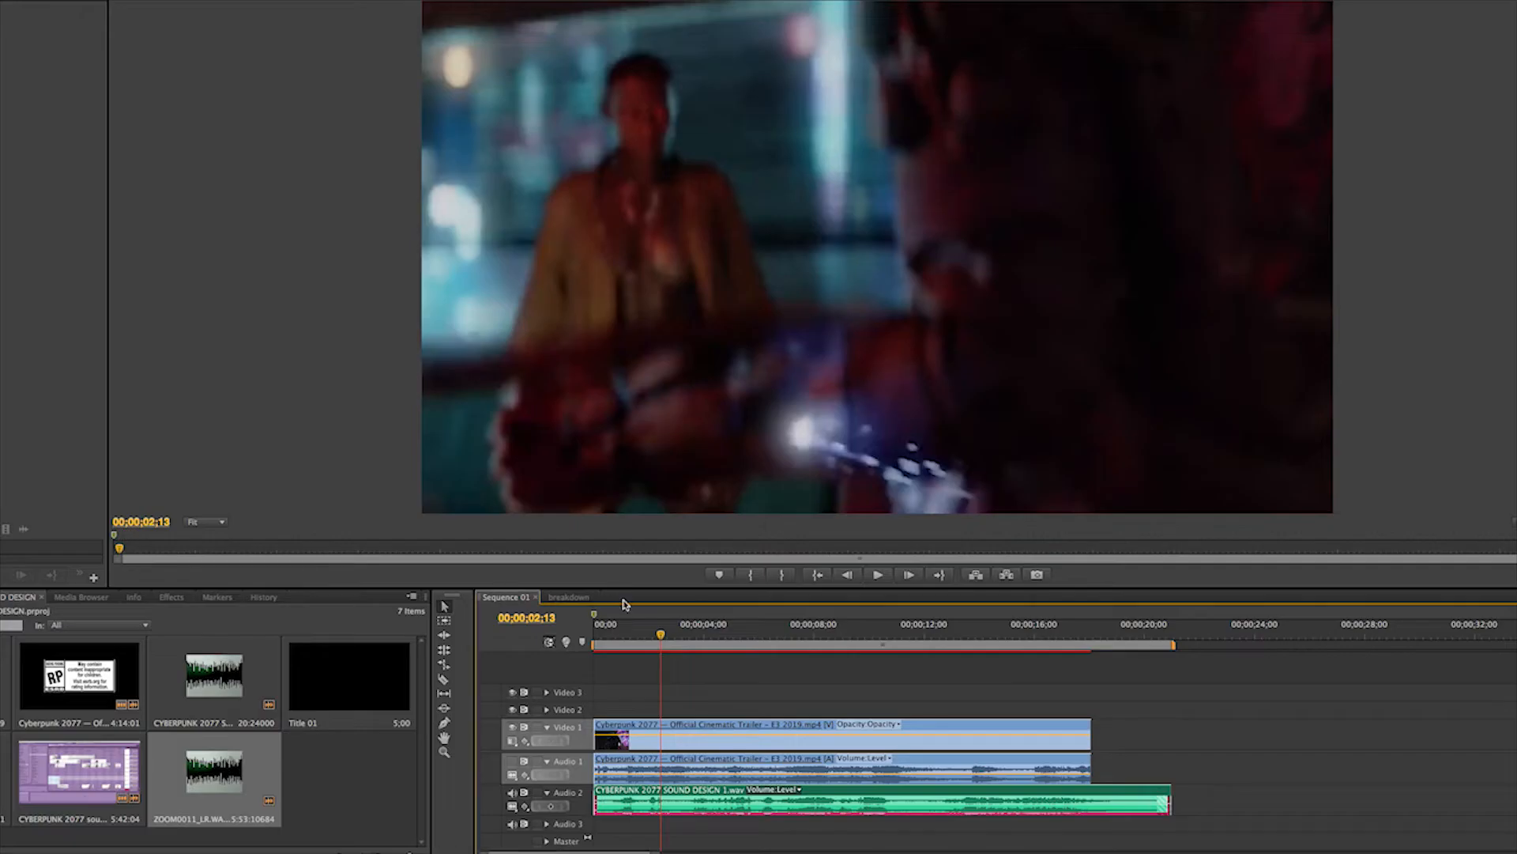
Switch to Premiere Pro and play the trailer sequence from its beginning.
left_click(605, 634)
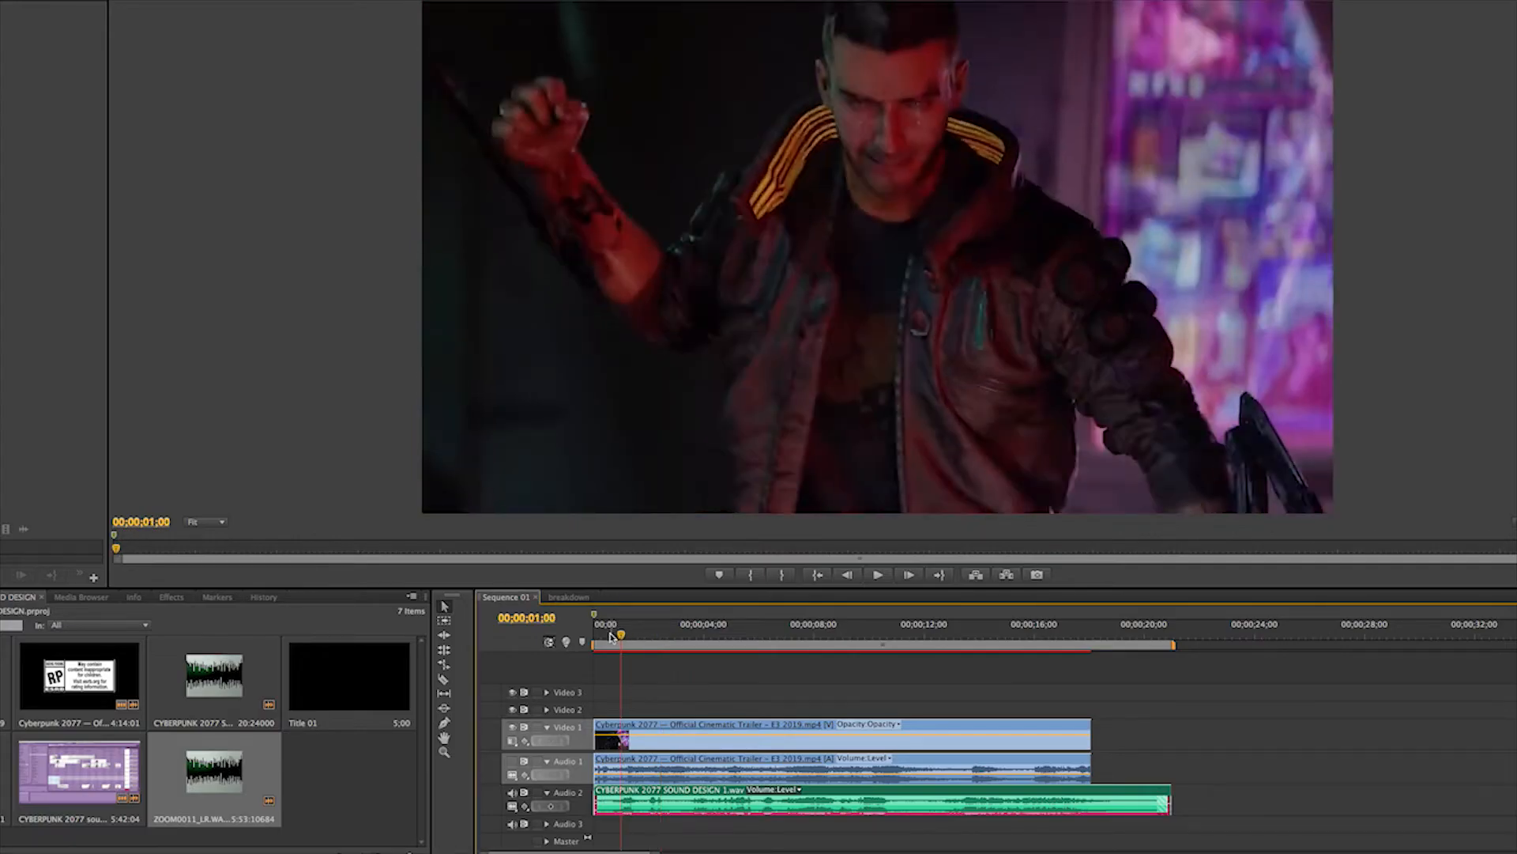
left_click_drag(608, 637, 596, 637)
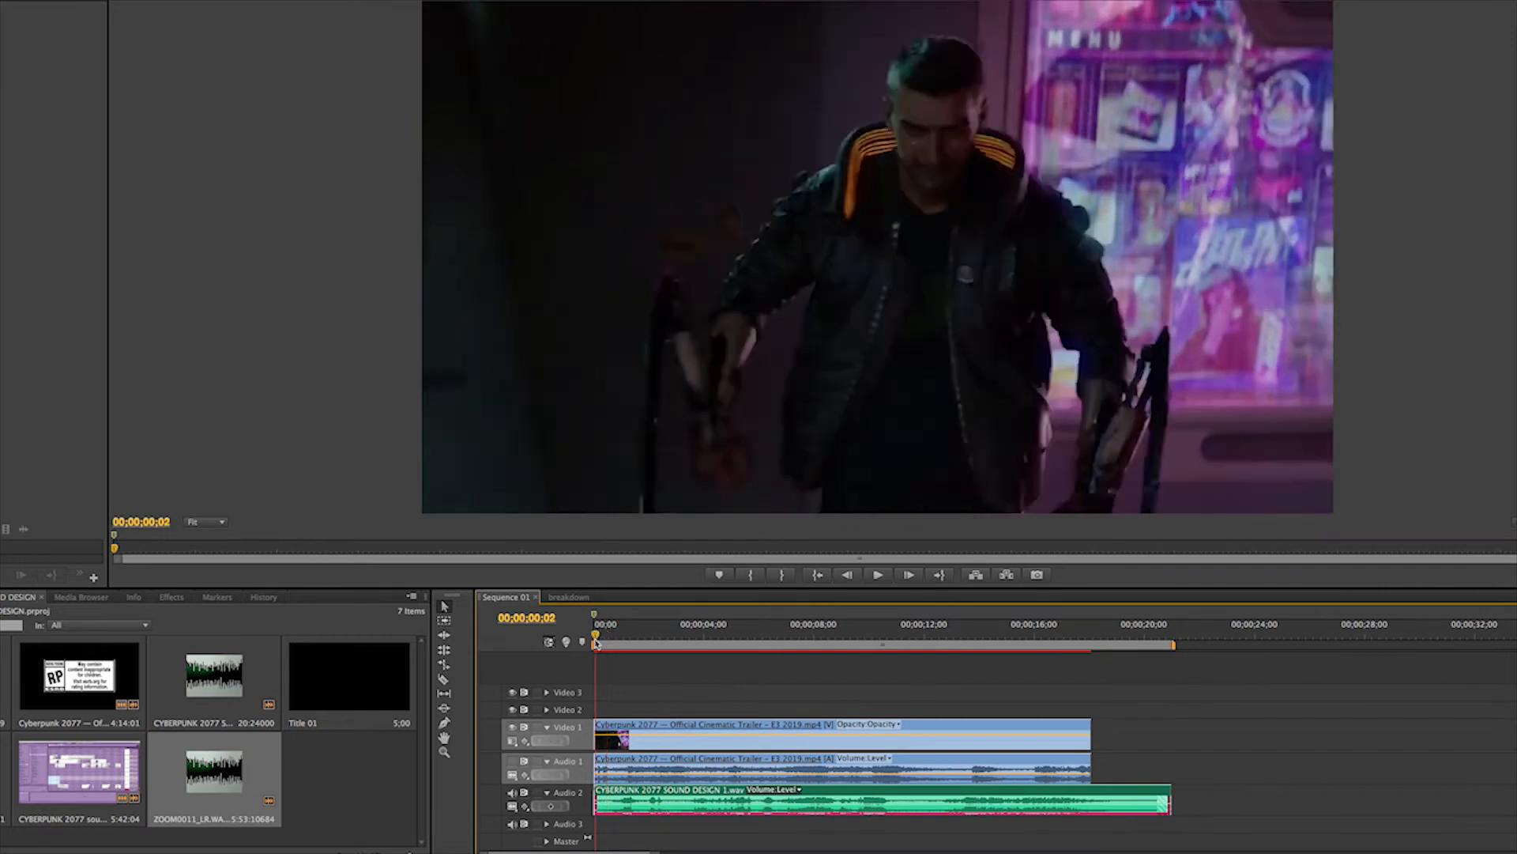
key("space")
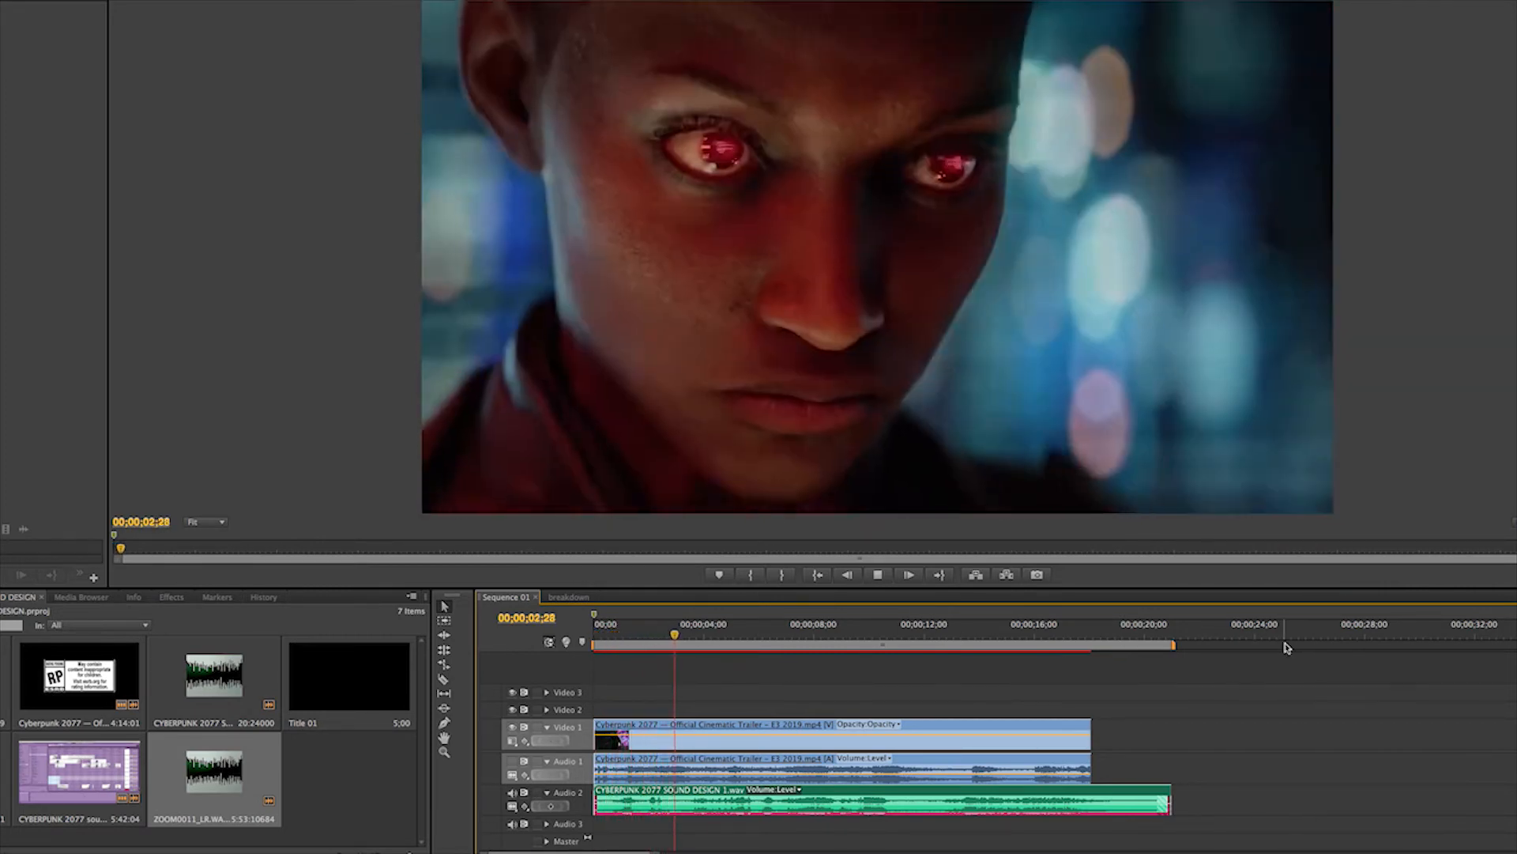
Stop the trailer, switch back to Ableton Live, and select the Leather Stretch Sound Effect clip starting at the POWER DOWN LEFT locator.
key("space")
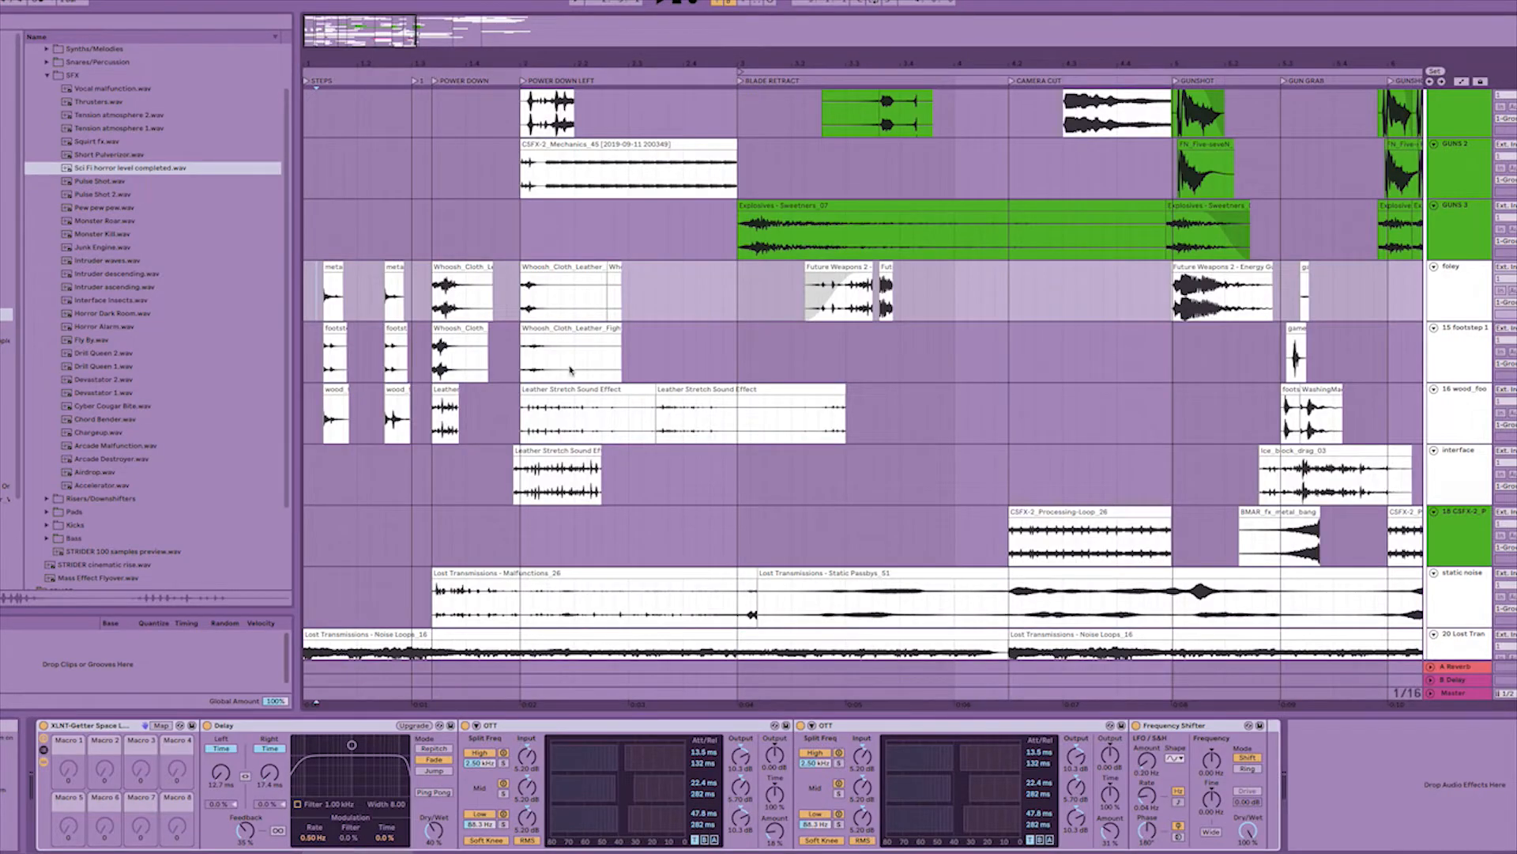
left_click(521, 386)
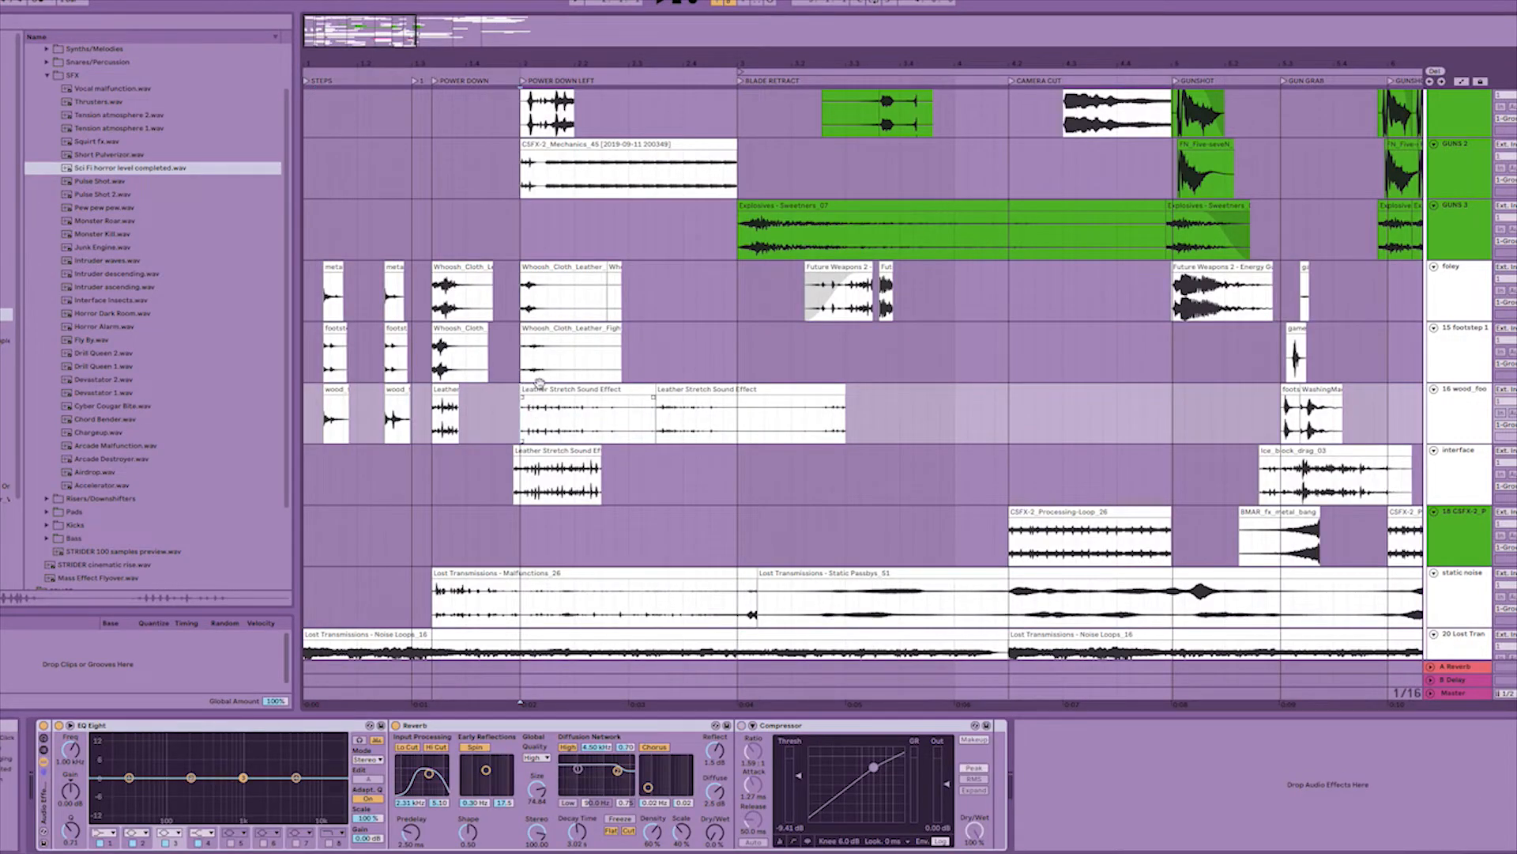
left_click(547, 392)
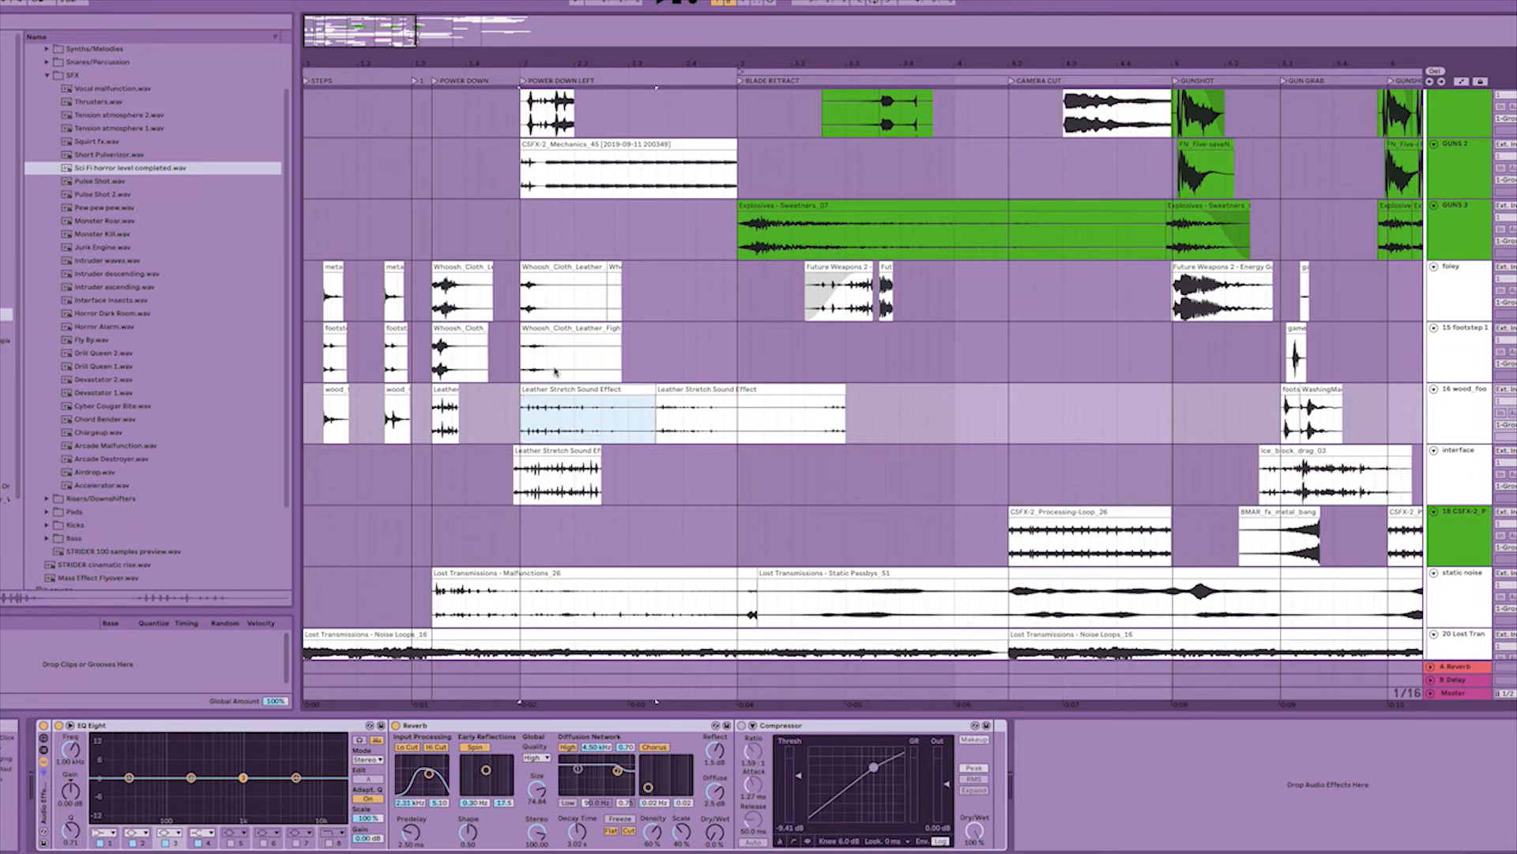
Audition the ClothRustleBed clip that starts just before the POWER DOWN locator.
scroll(1101, 425, "down", 5)
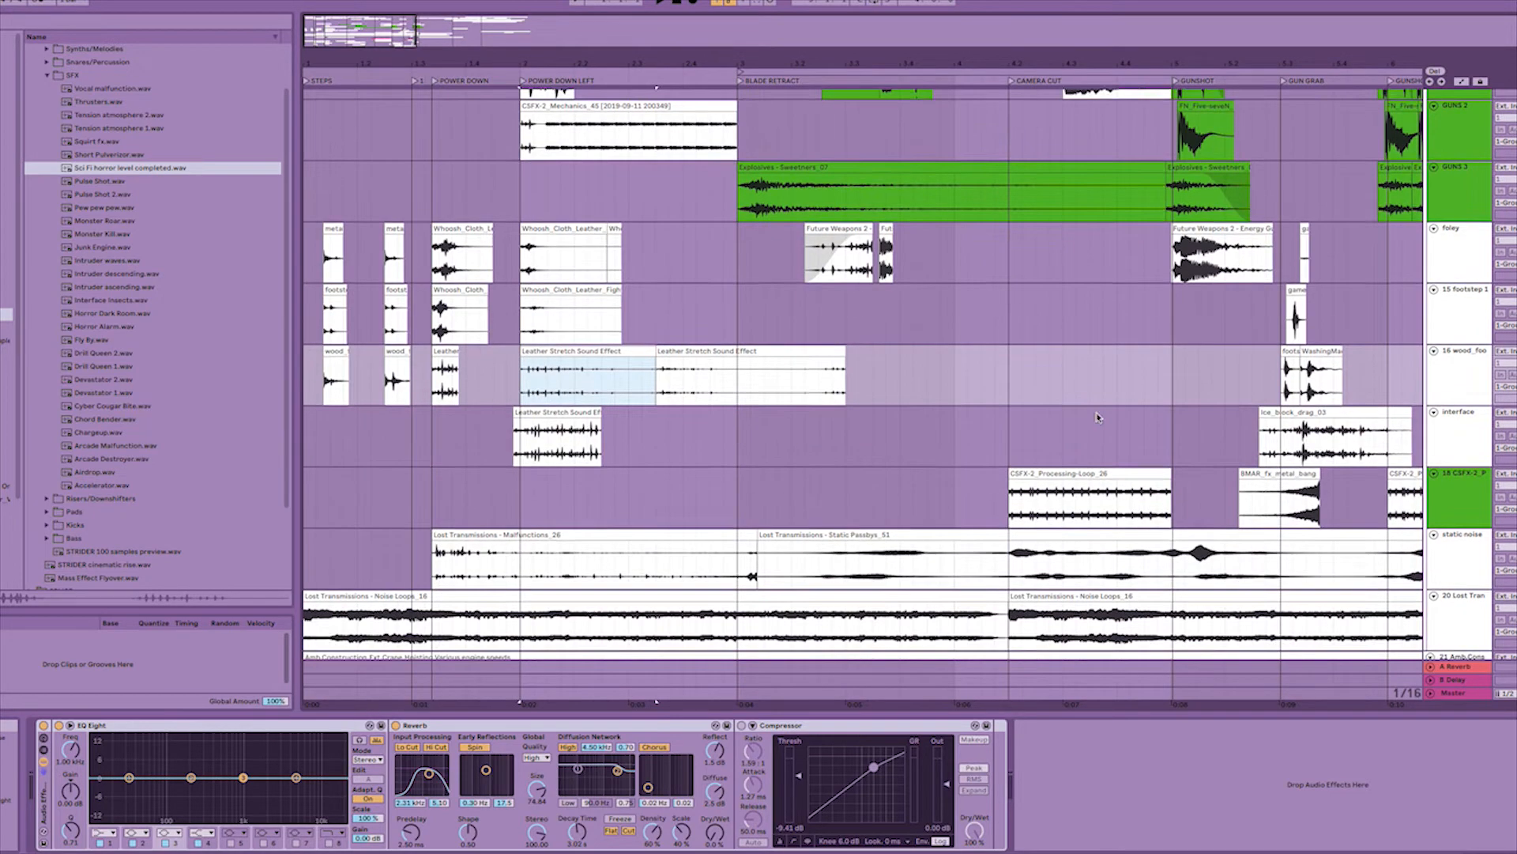
scroll(1101, 424, "down", 9)
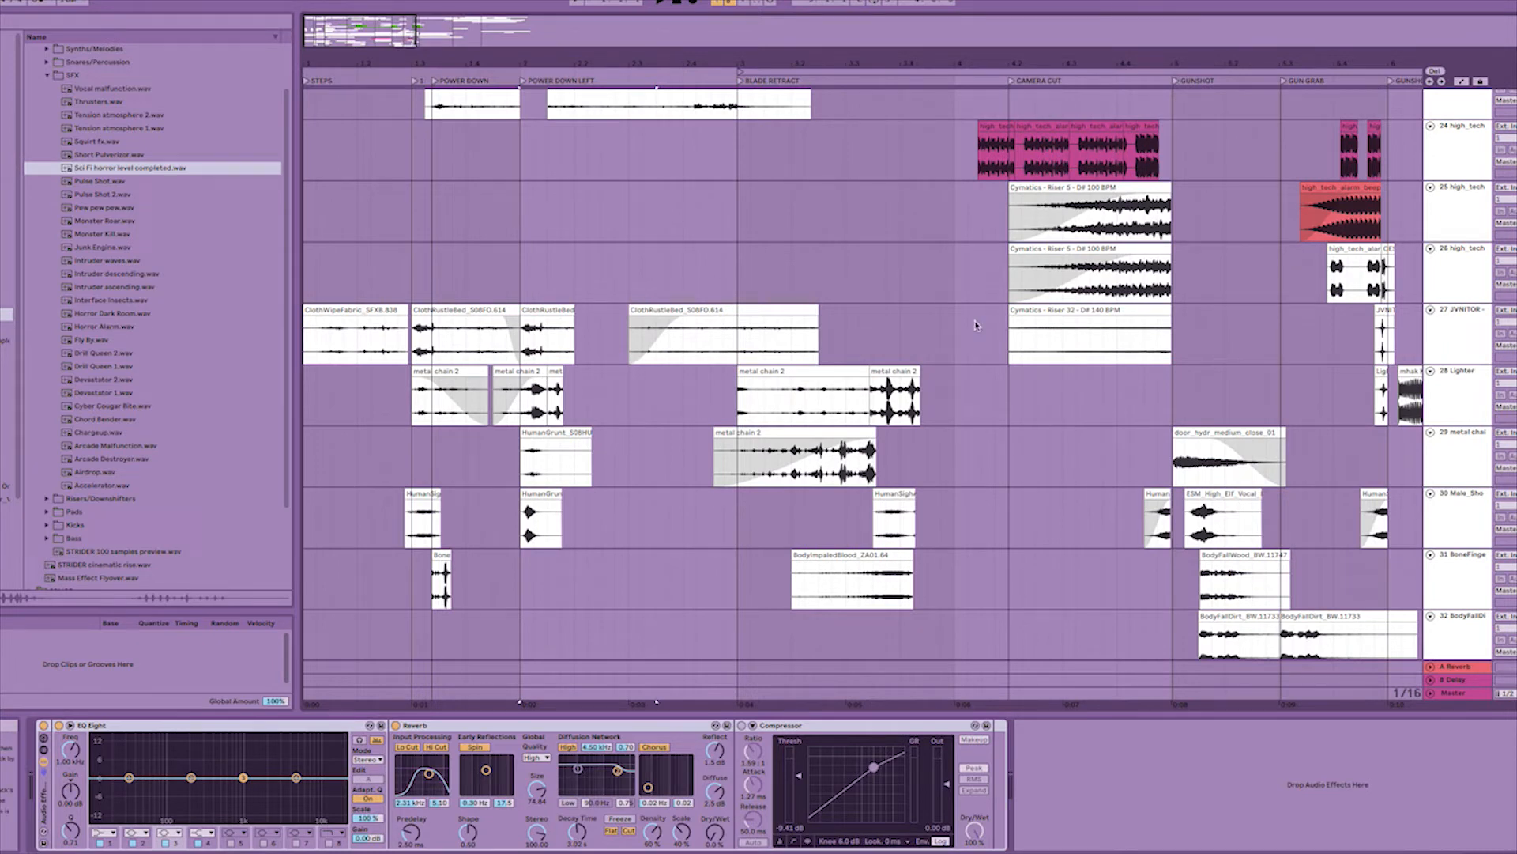
left_click(416, 338)
key("space")
key("space")
Play the first STRIDER cinematic rise and Fire Ball whoosh layers leading into the POWER DOWN locator.
scroll(440, 353, "up", 15)
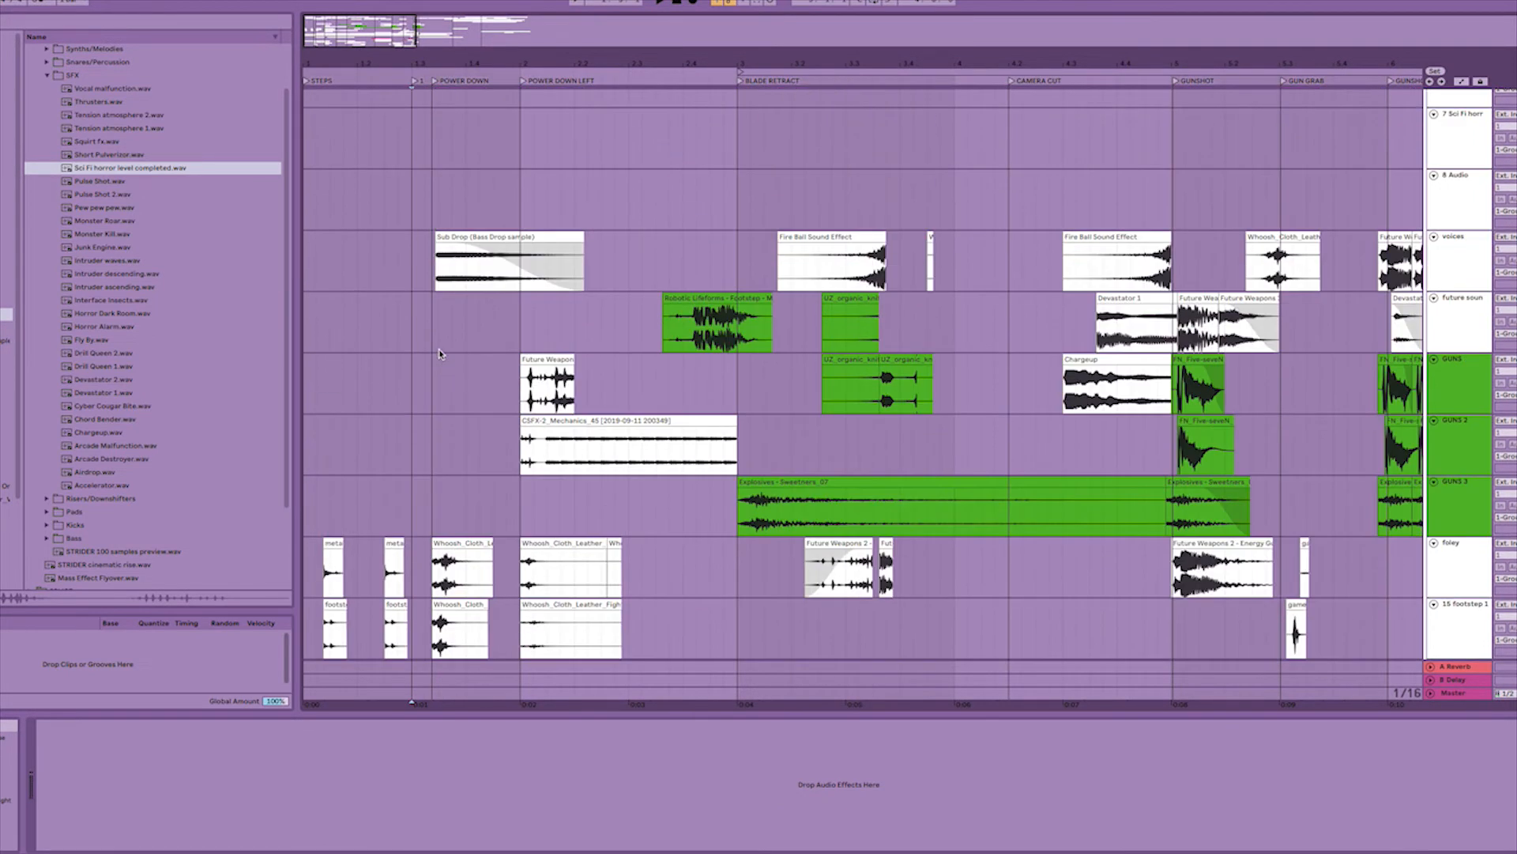
left_click(440, 351)
left_click(434, 360)
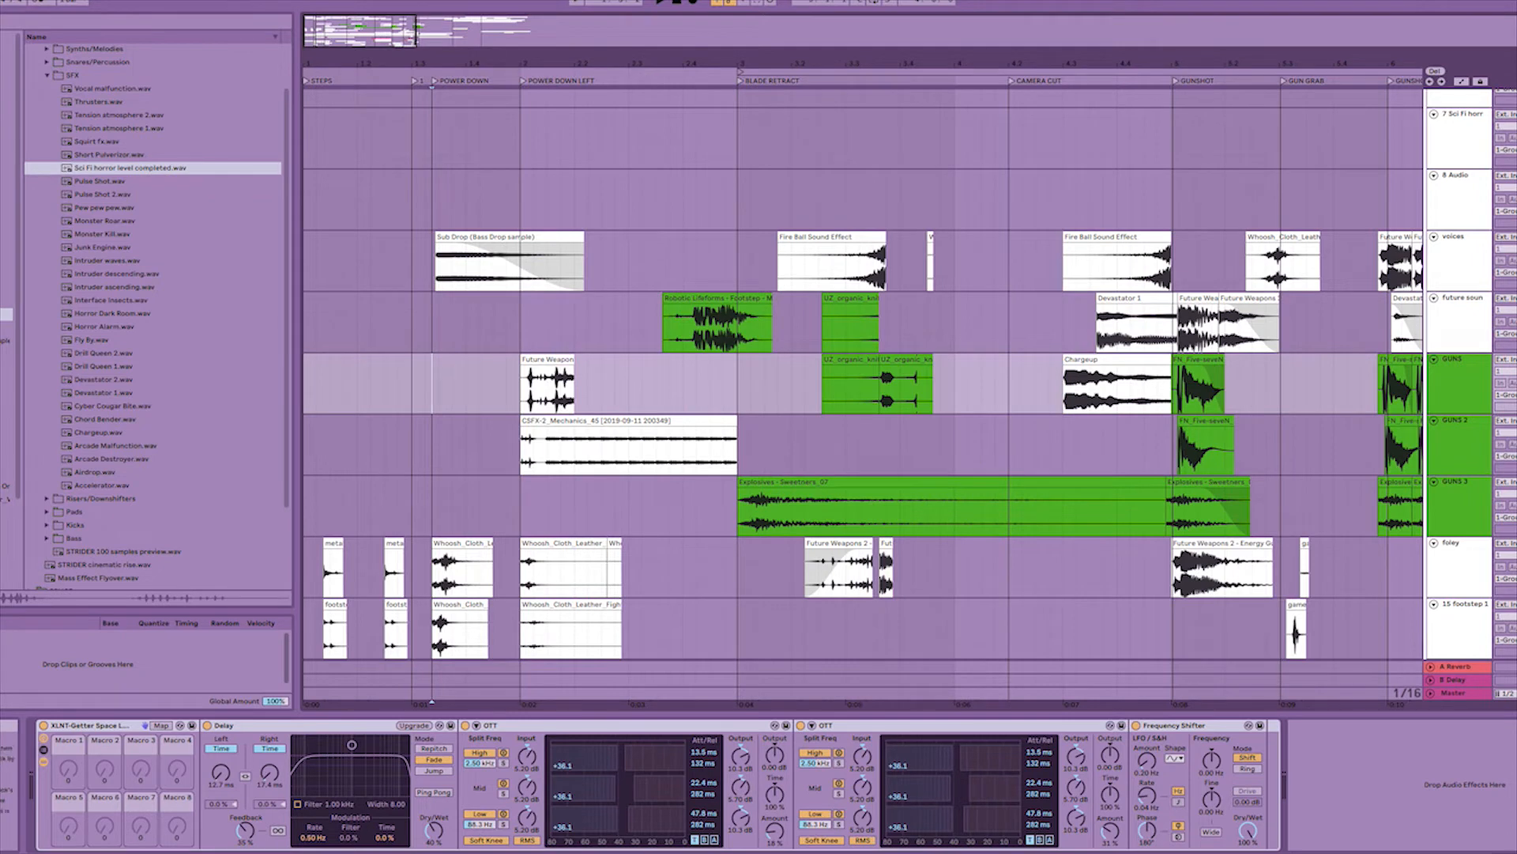
scroll(422, 348, "up", 10)
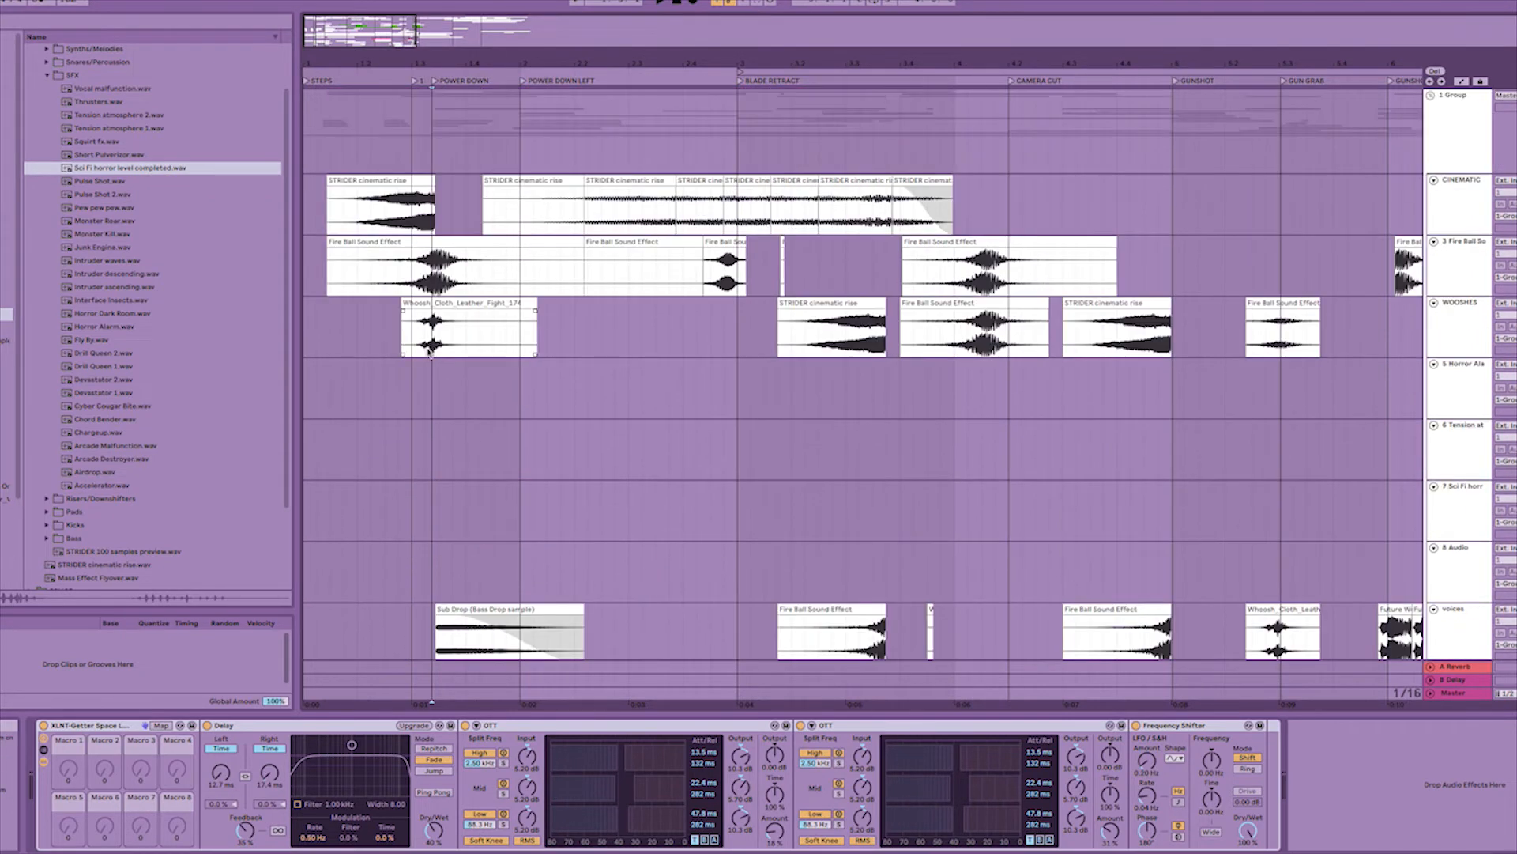
left_click(342, 288)
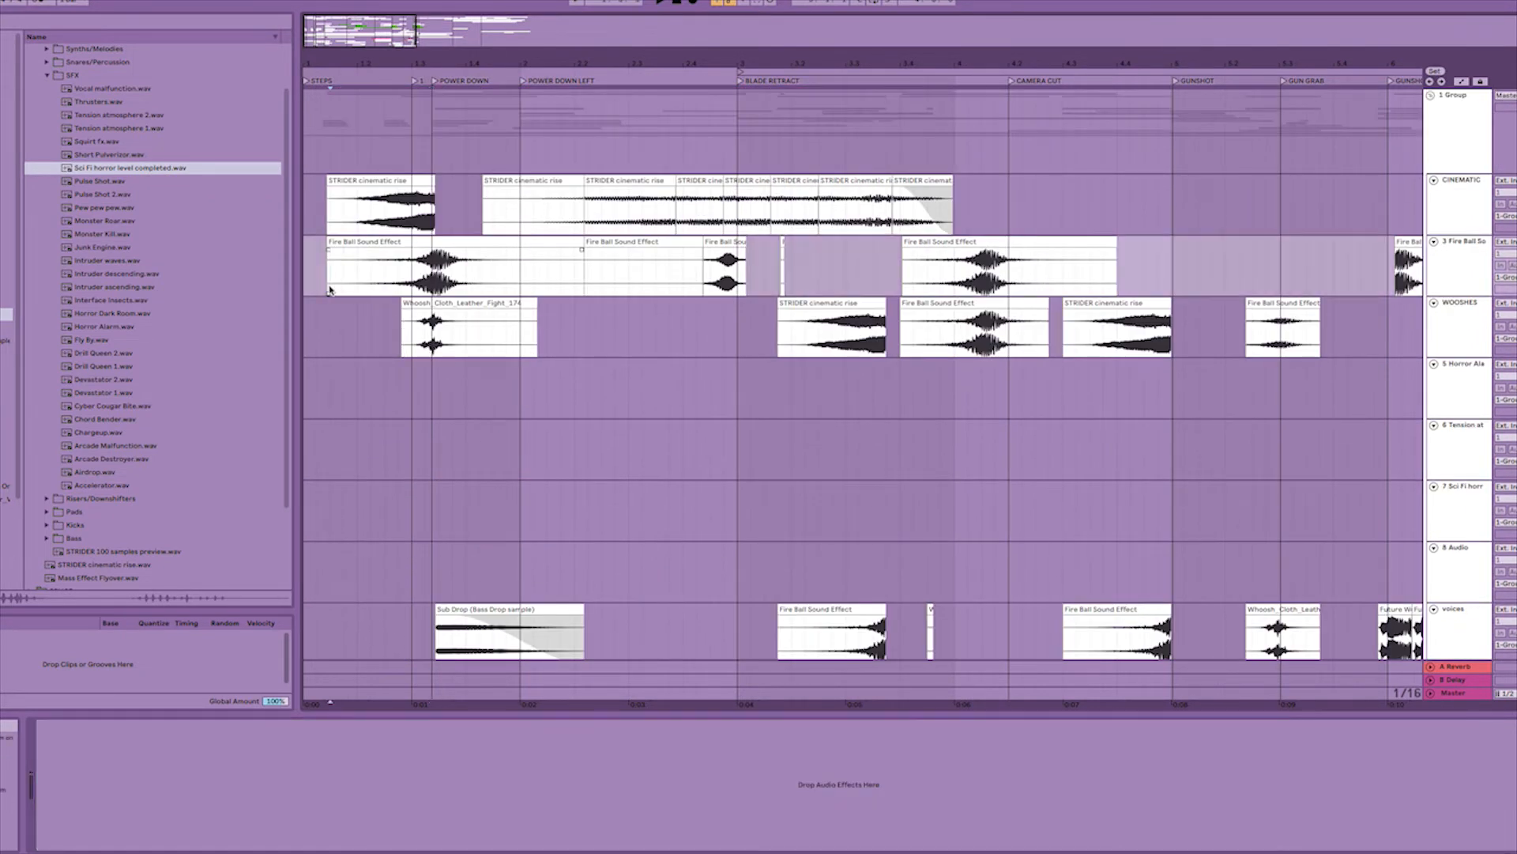
left_click(351, 215)
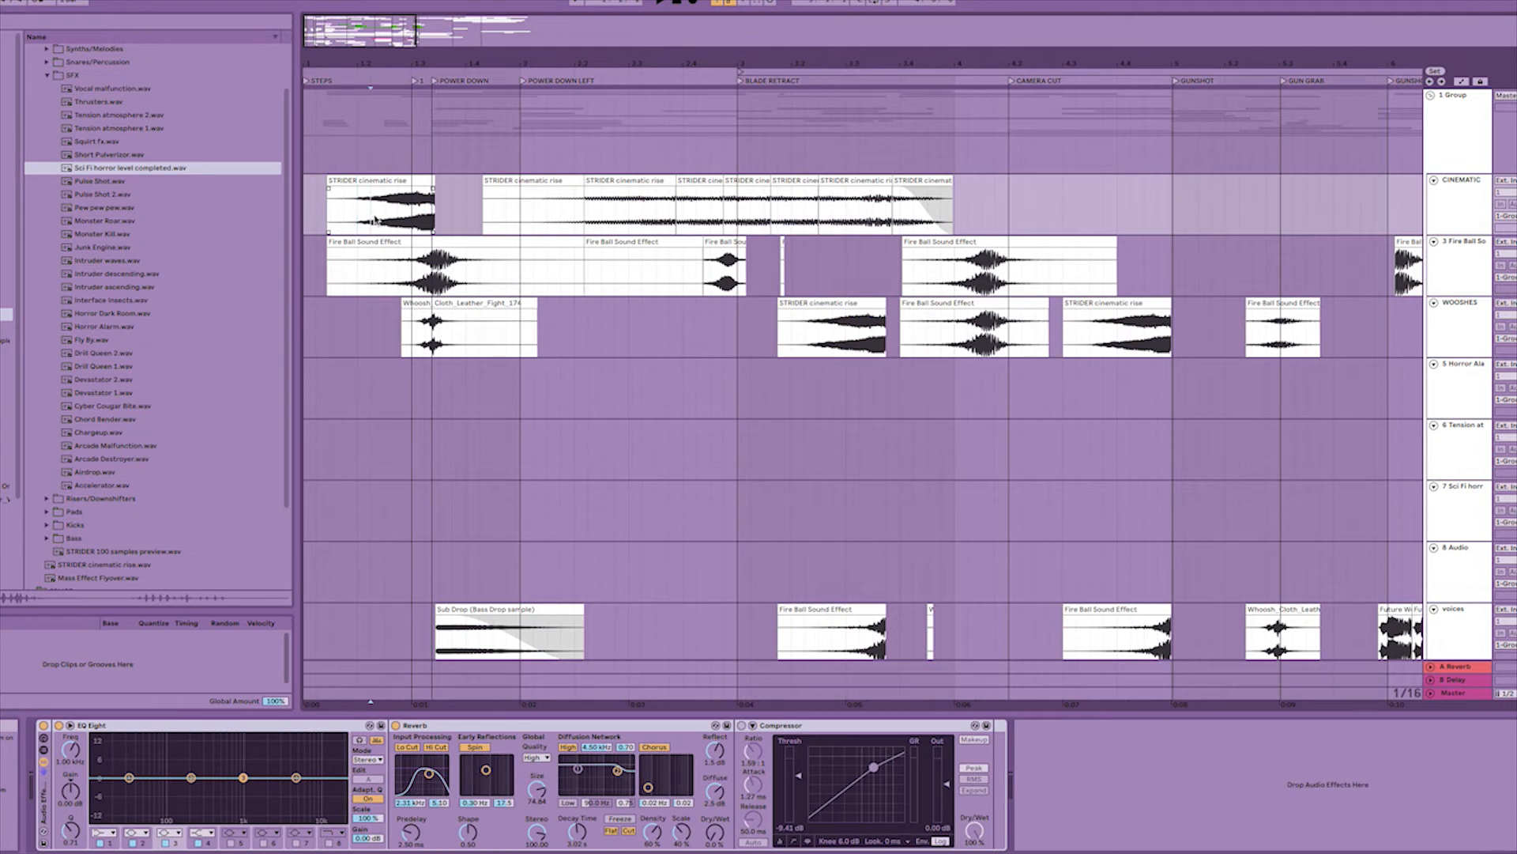
left_click(366, 222)
key("space")
Examine the Fire Ball and whoosh layers from the BLADE RETRACT locator through to LOGO RISE.
left_click_drag(988, 69, 607, 101)
left_click(571, 262)
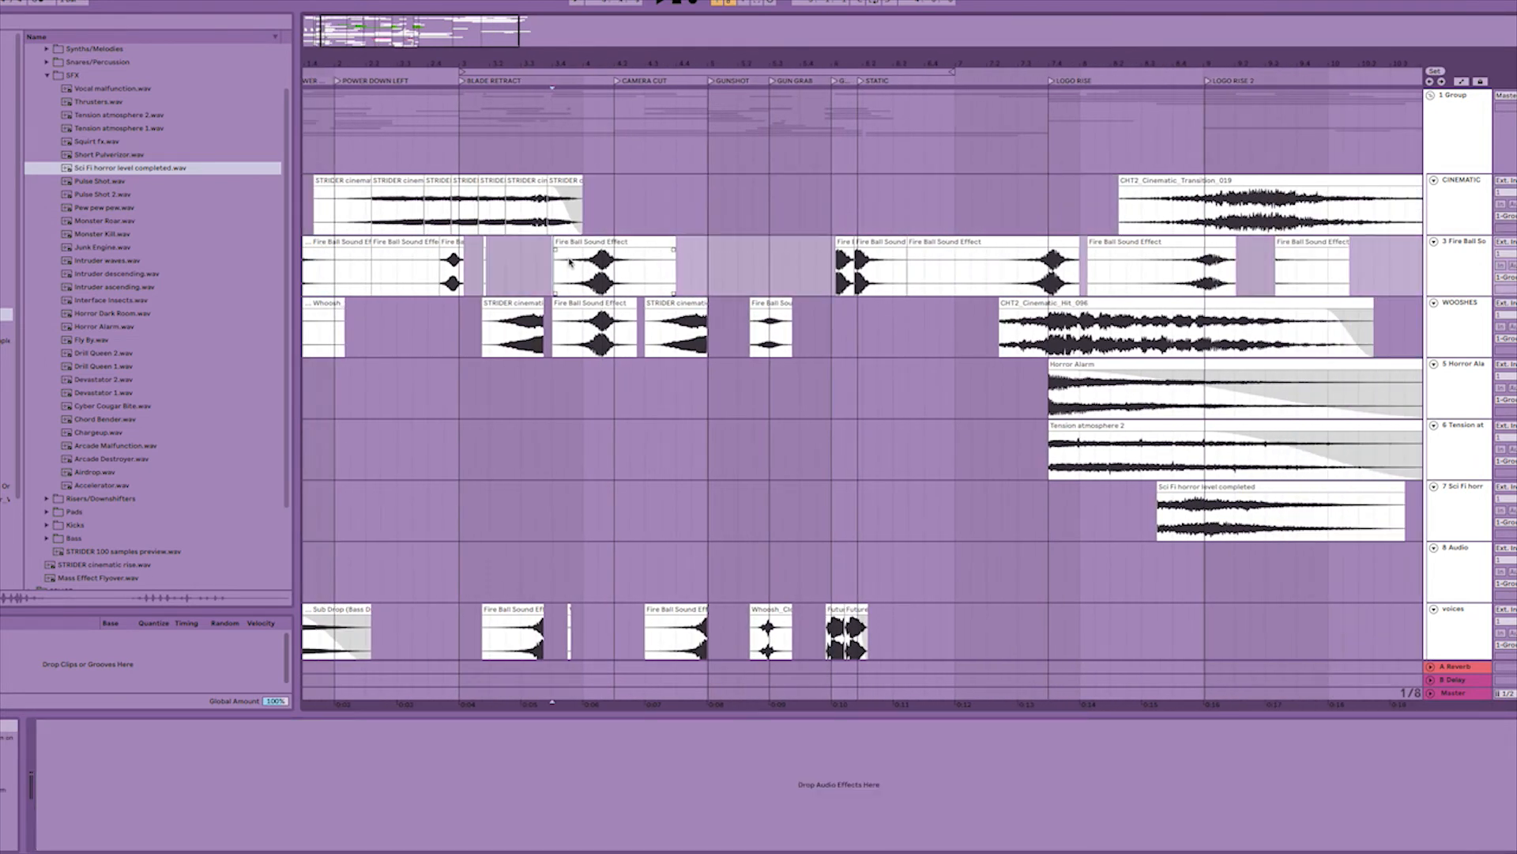
left_click(814, 301)
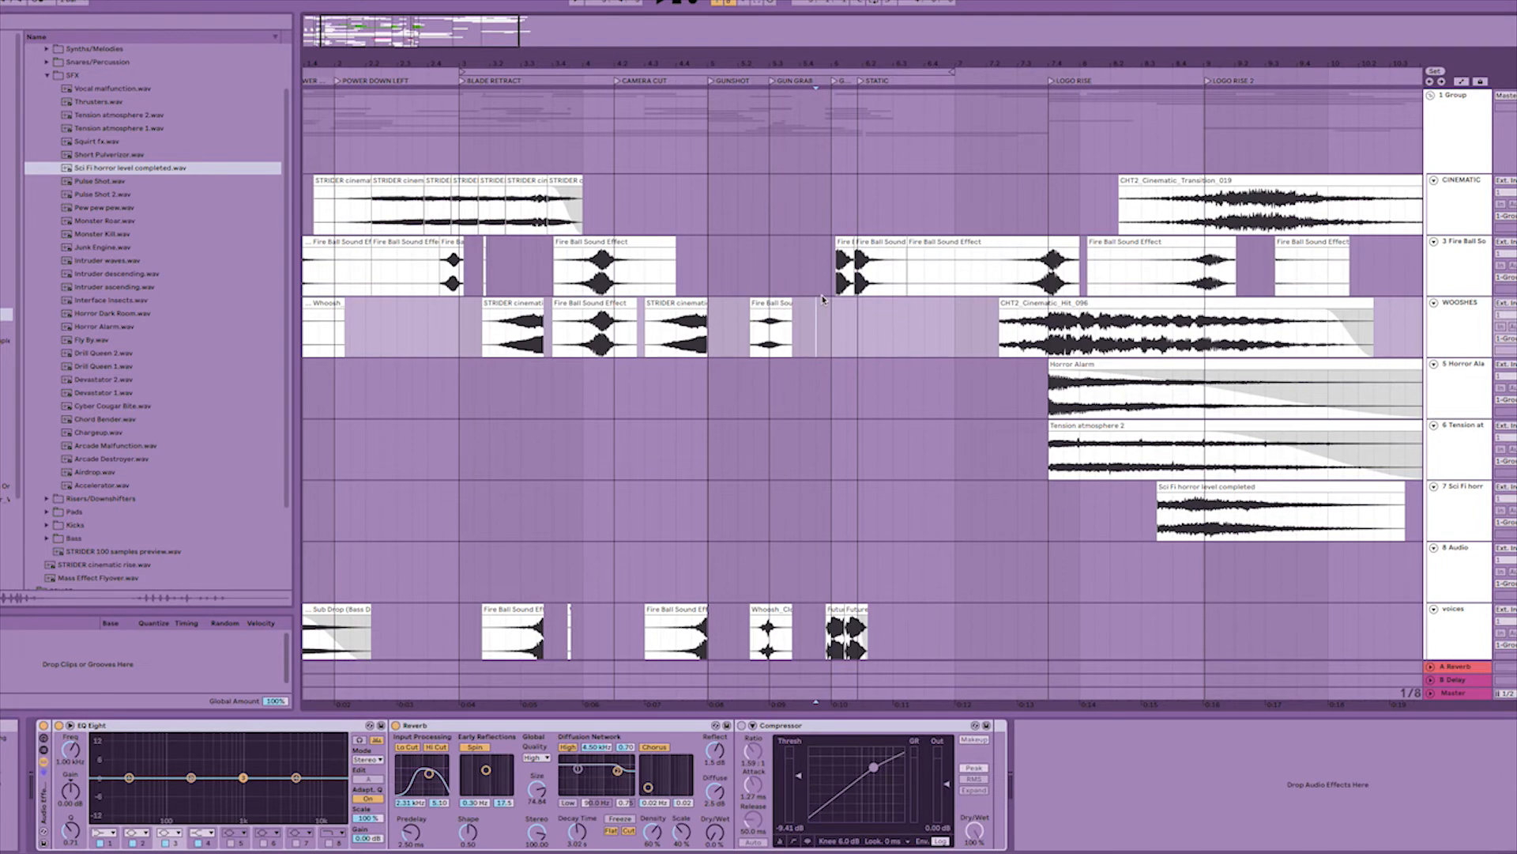
left_click(829, 291)
left_click(923, 301)
left_click(942, 283)
scroll(963, 275, "down", 3)
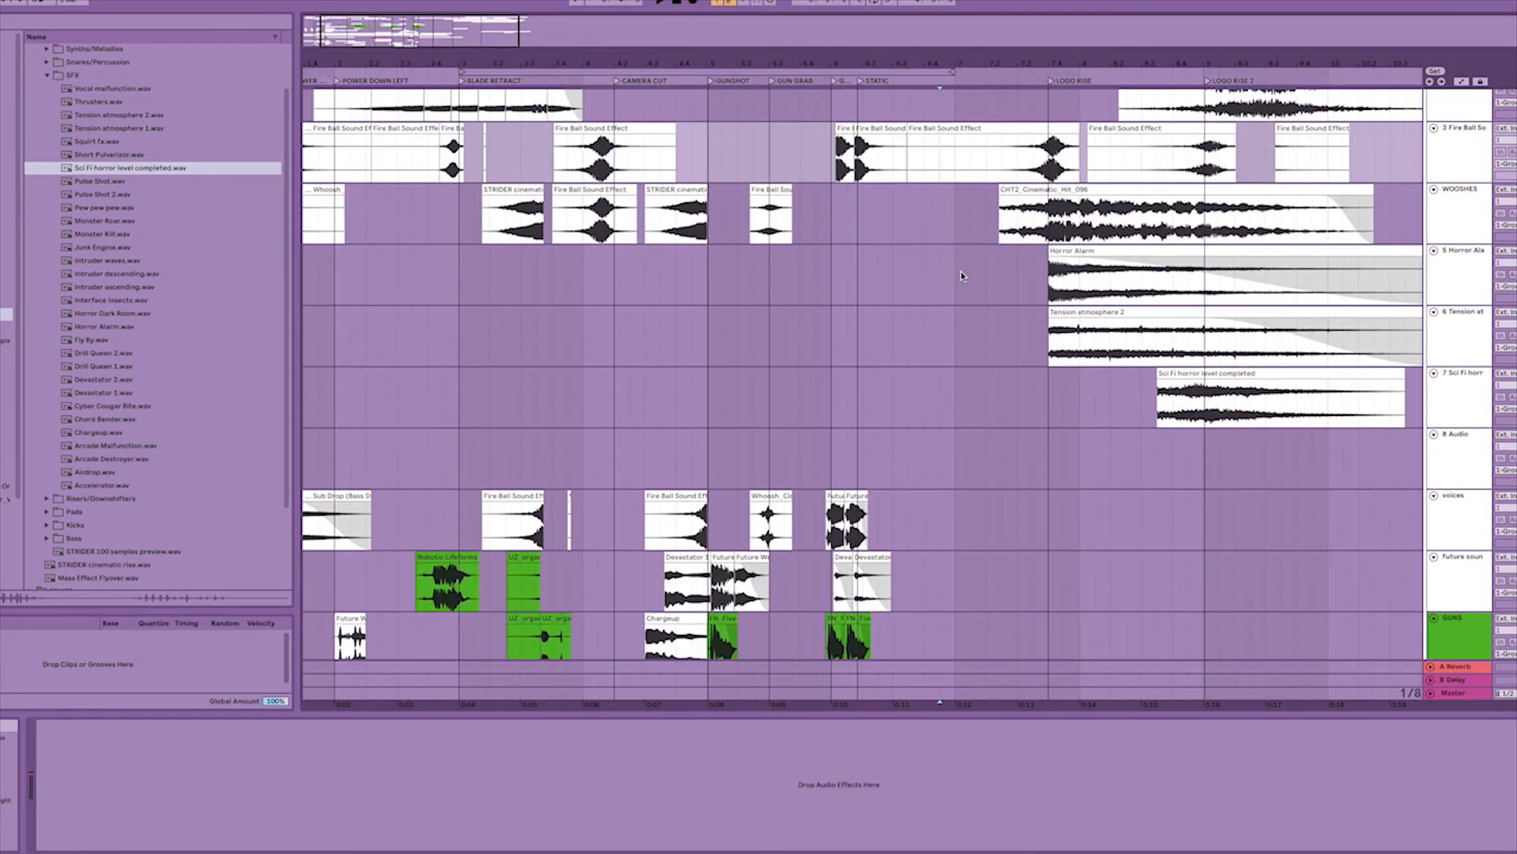
scroll(963, 275, "up", 1)
left_click(984, 269)
scroll(980, 270, "up", 1)
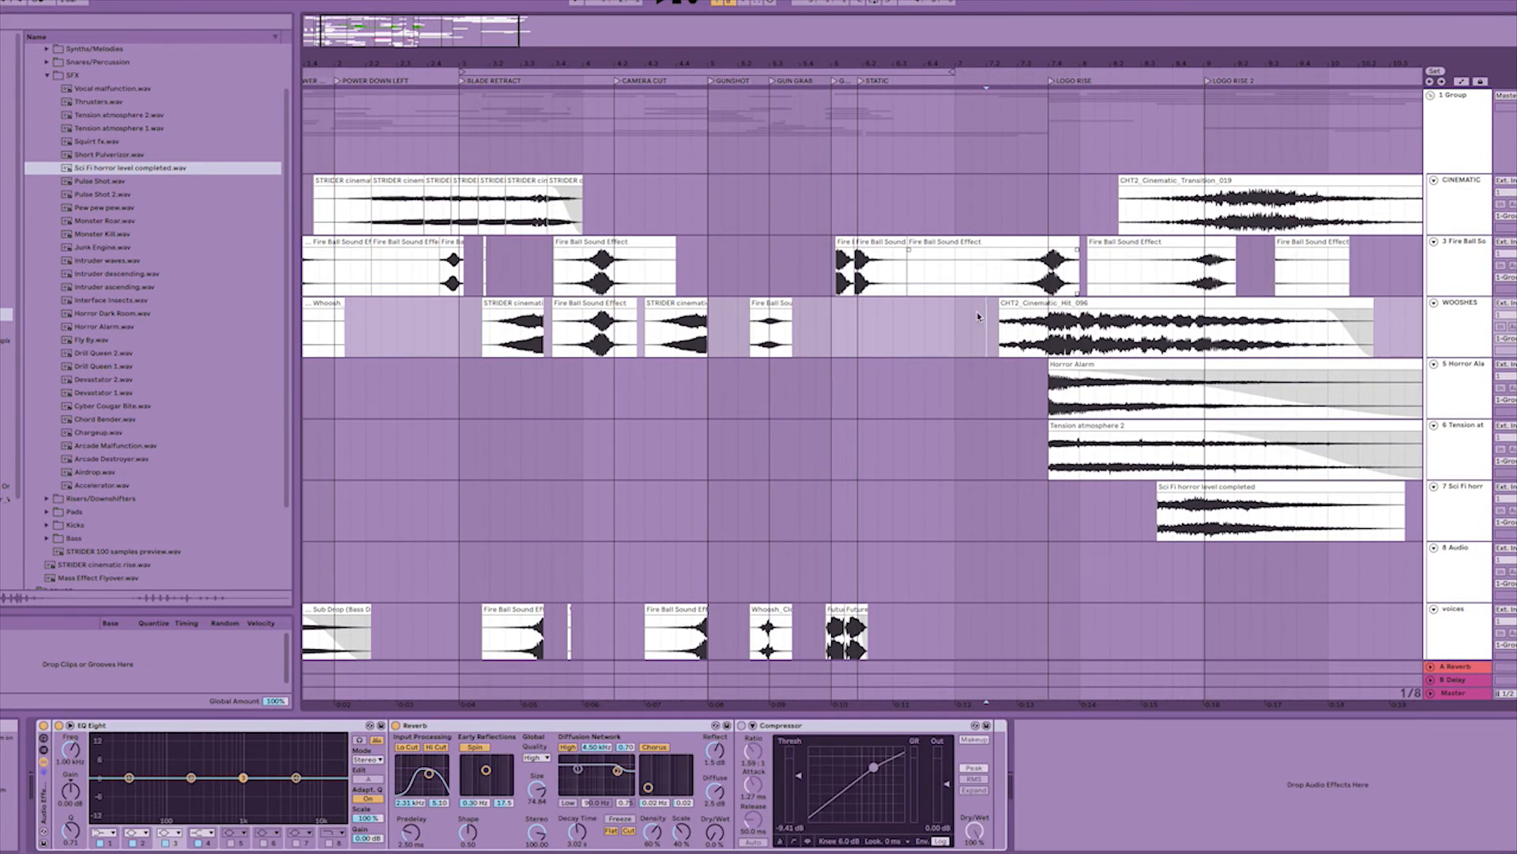
left_click(955, 349)
left_click(1051, 345)
left_click(1030, 390)
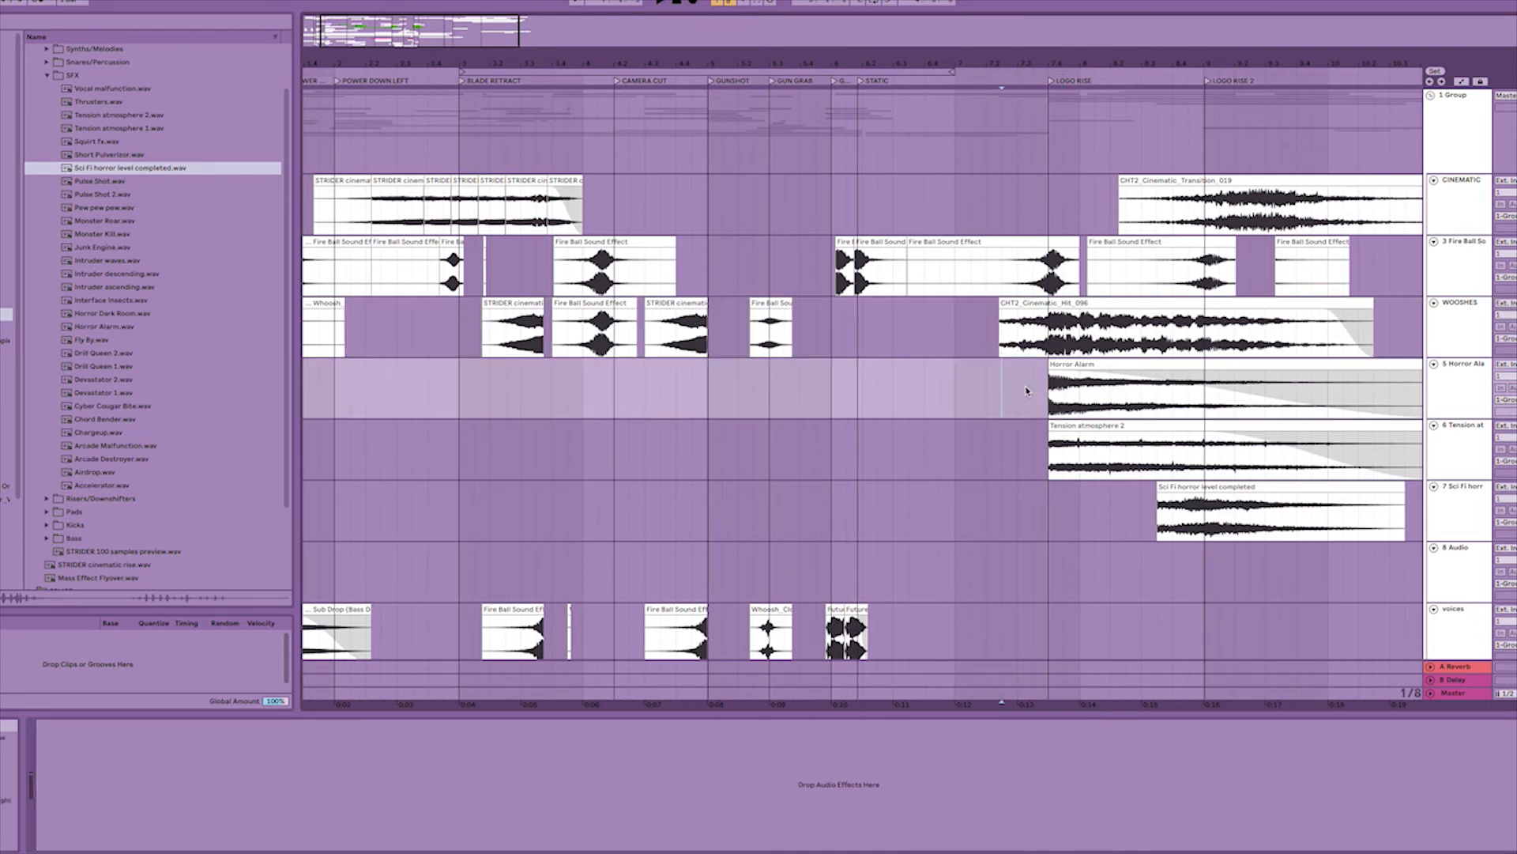
Select the Horror Alarm and Tension atmosphere tracks in turn to review the logo layers.
left_click(1473, 379)
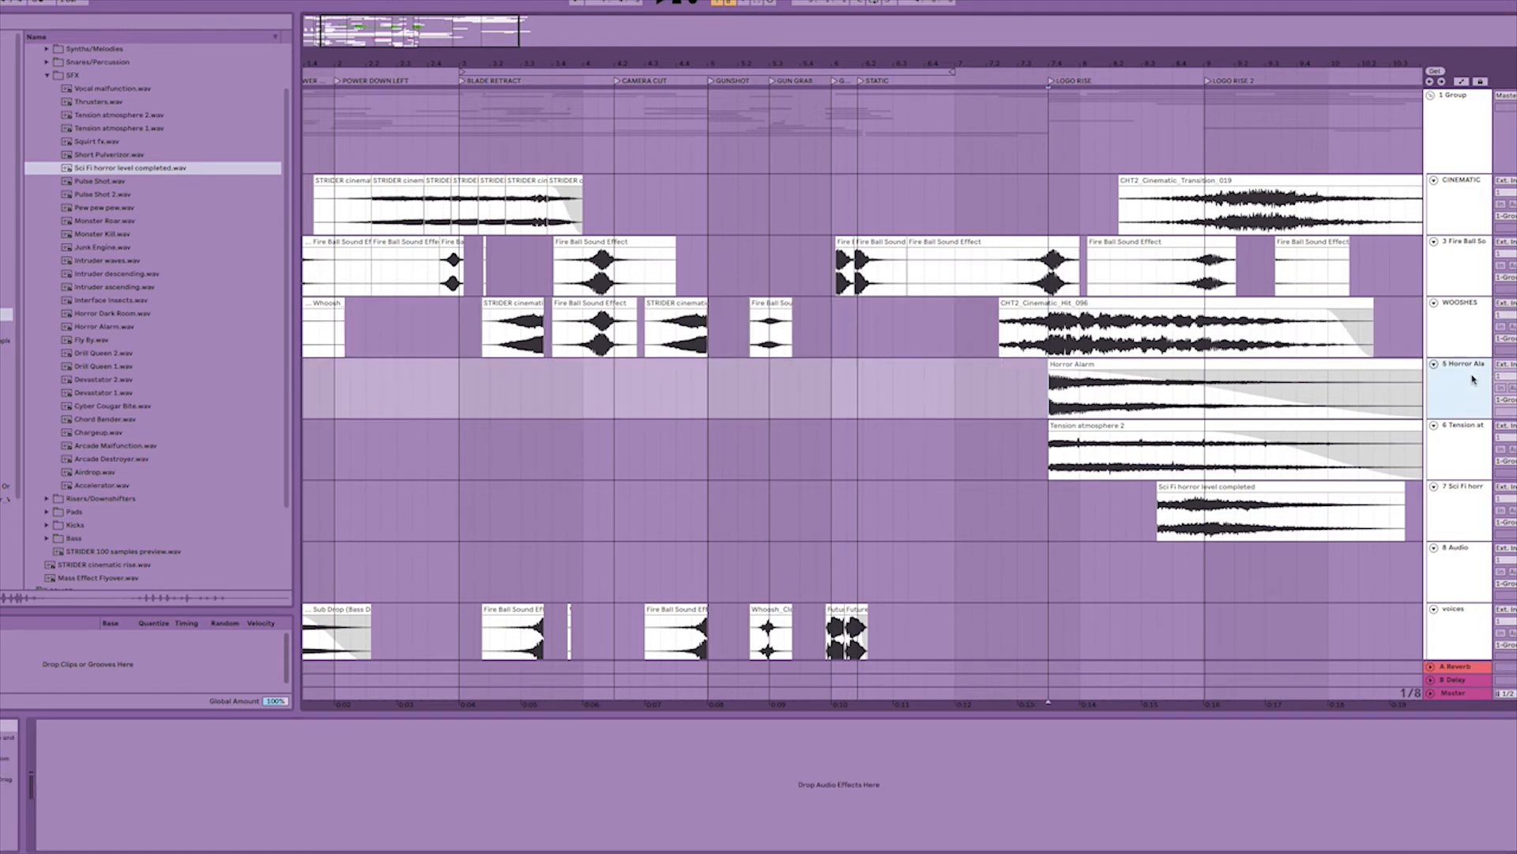
left_click(1462, 443)
left_click(1457, 387)
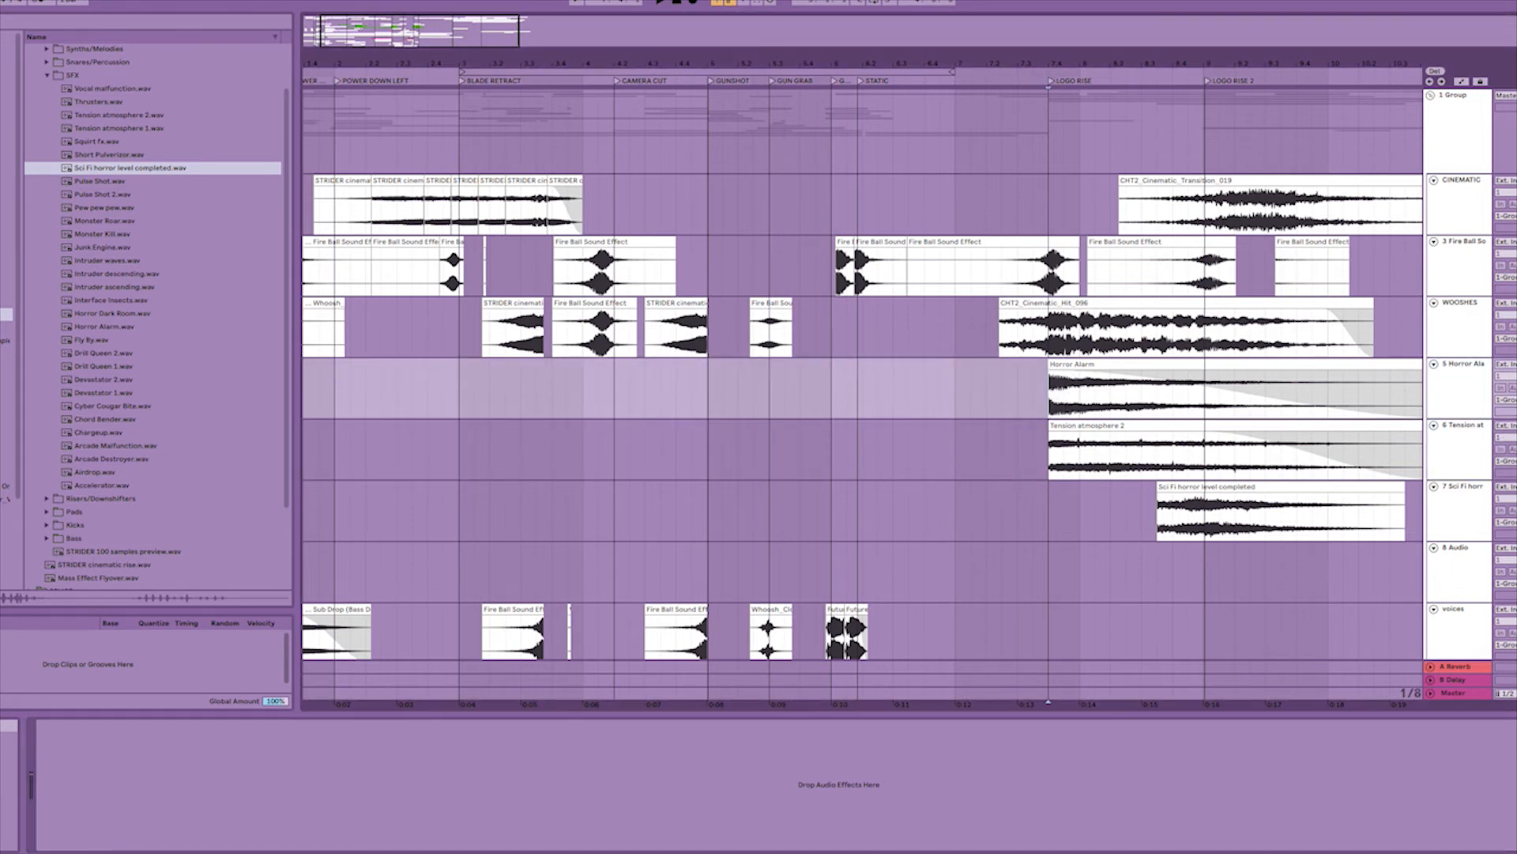
Audition the CHT2_Cinematic_Hit_096 clip on the WOOSHES track from its beginning and select it.
left_click(1006, 345)
key("space")
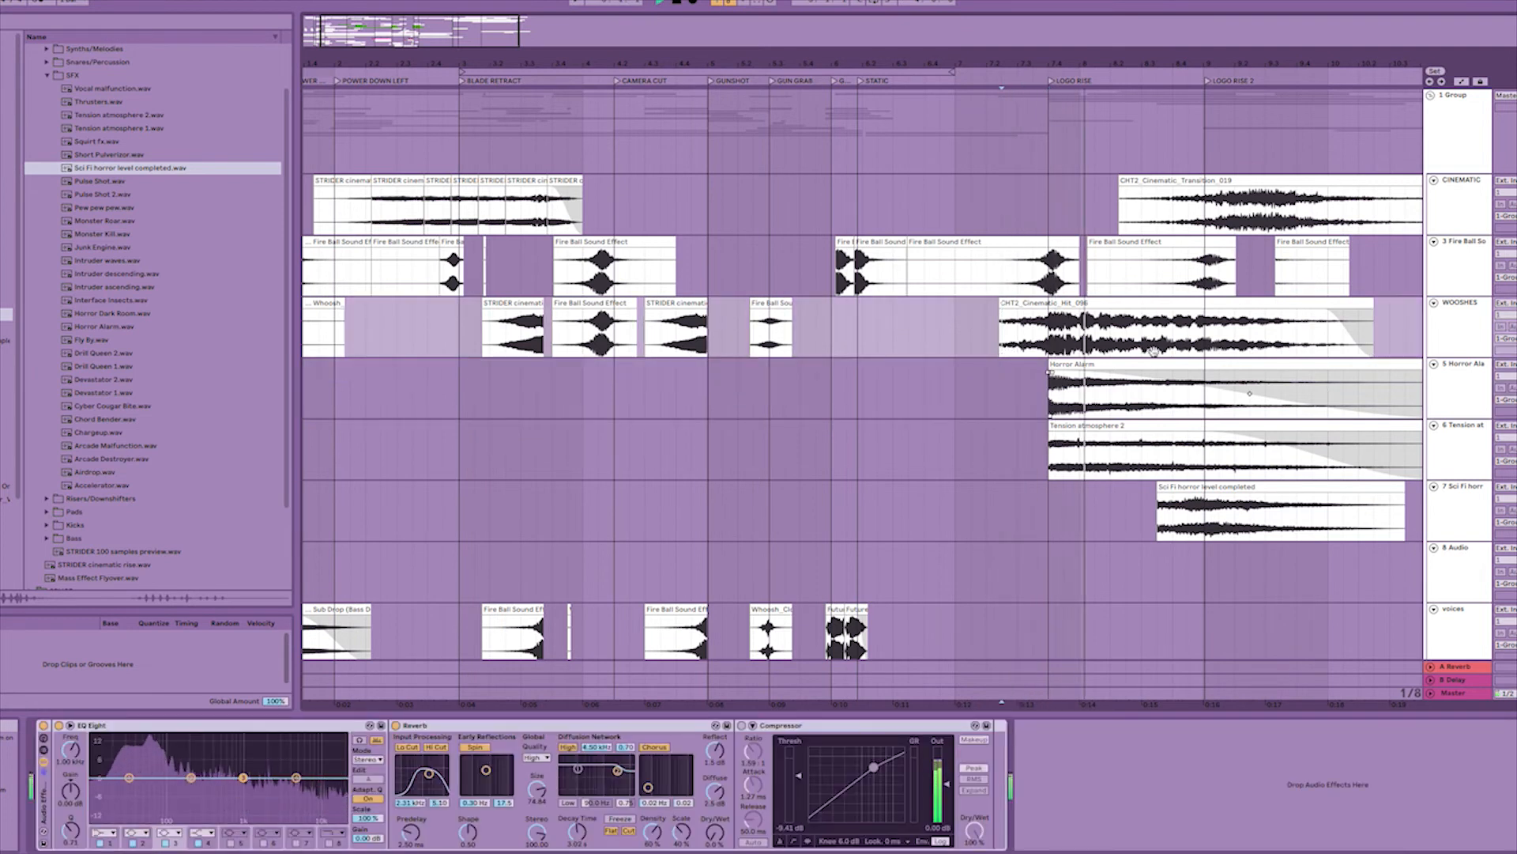
left_click(1034, 345)
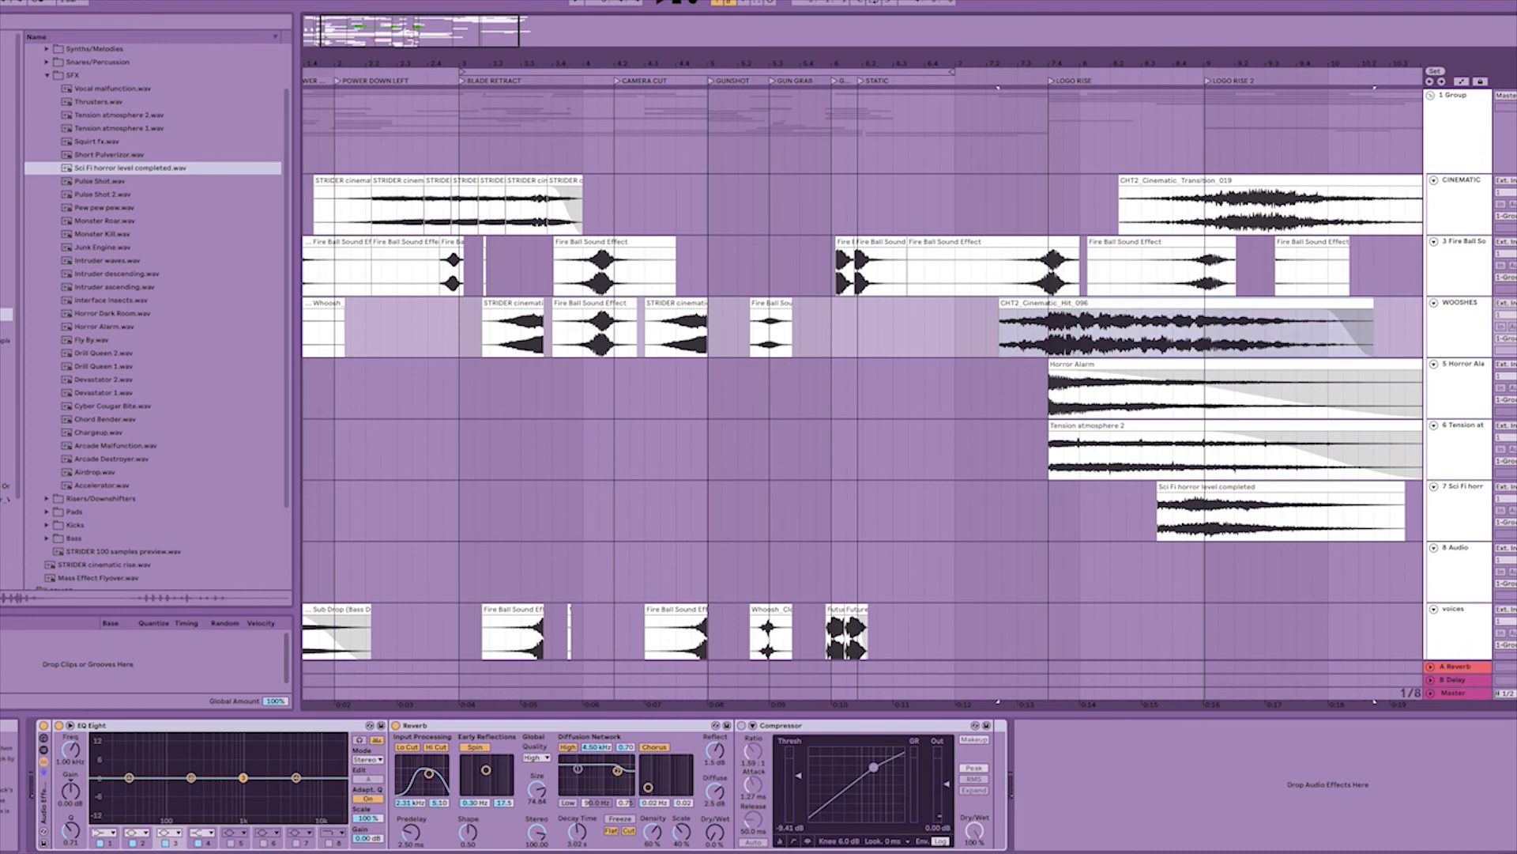
Play the Horror Alarm clip from the LOGO RISE locator and select the Sci Fi horror level completed clip.
left_click(1108, 363)
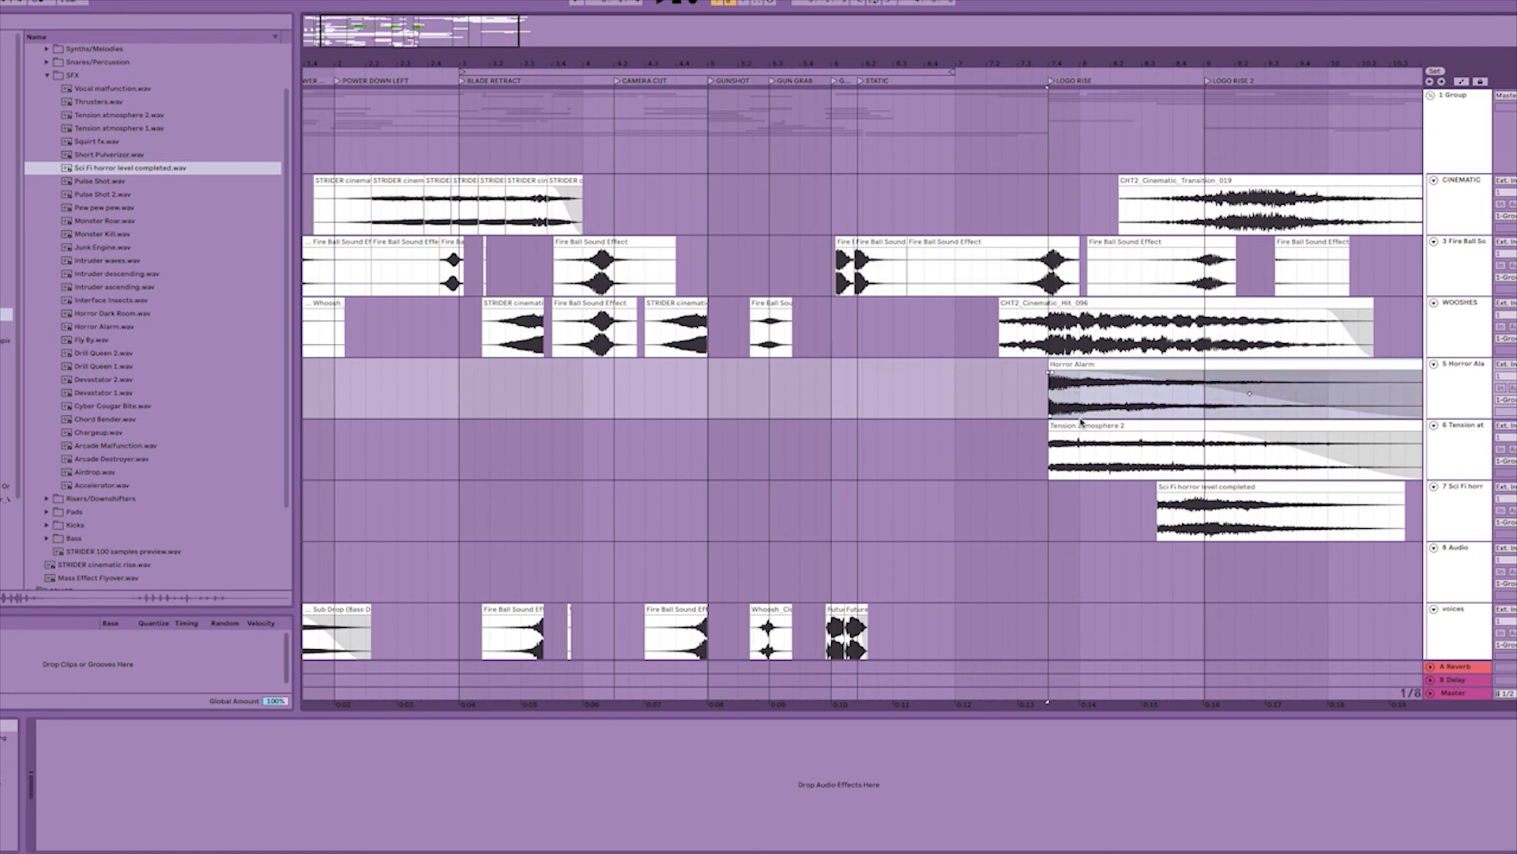
key("space")
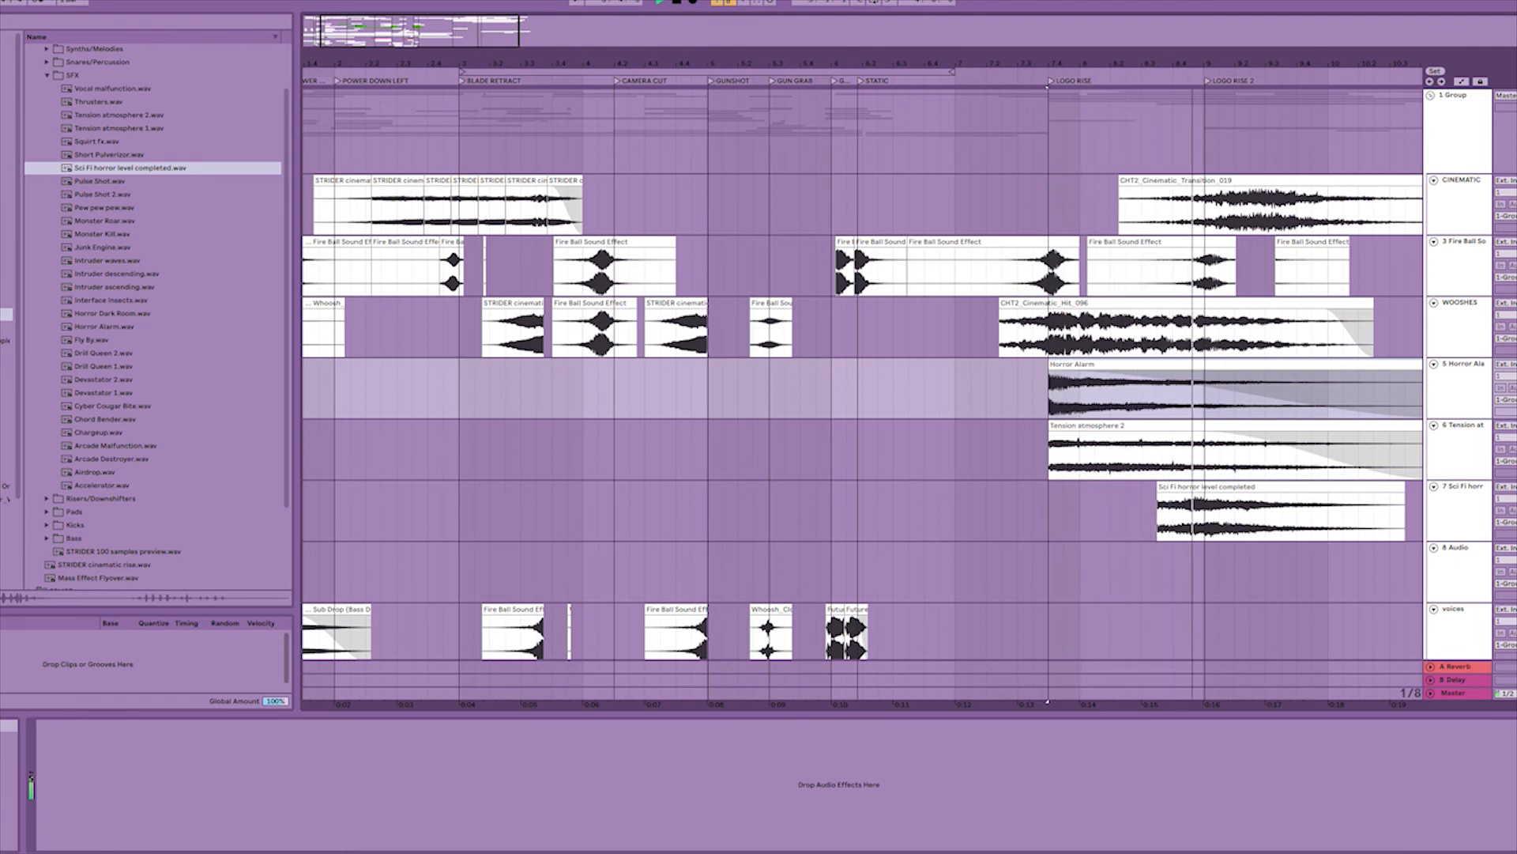
left_click(1229, 488)
left_click(1231, 487)
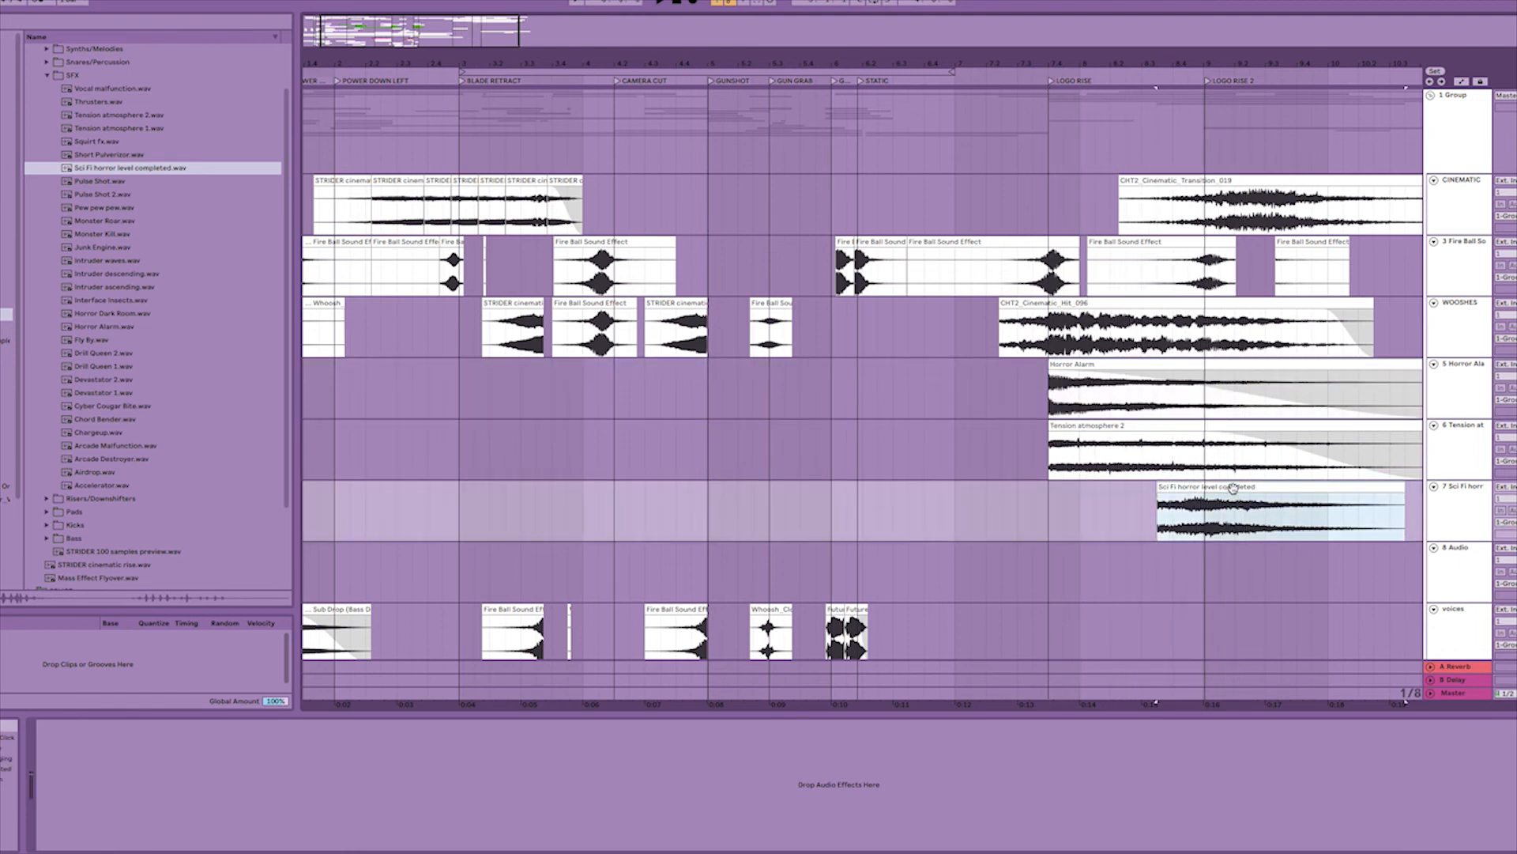
Play all the logo layers together from just before the LOGO RISE locator.
left_click(1035, 332)
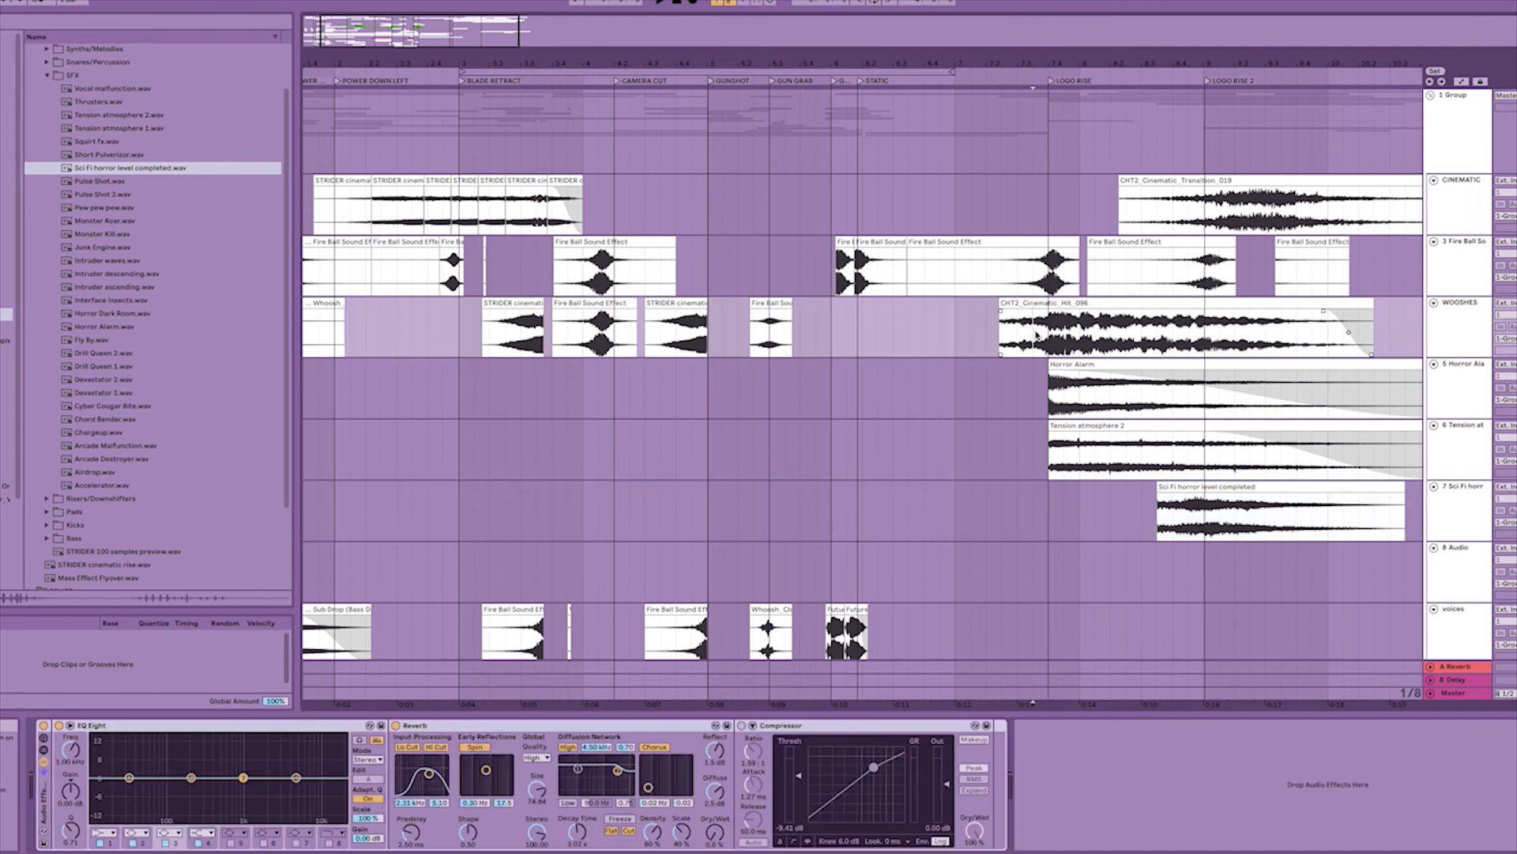
key("space")
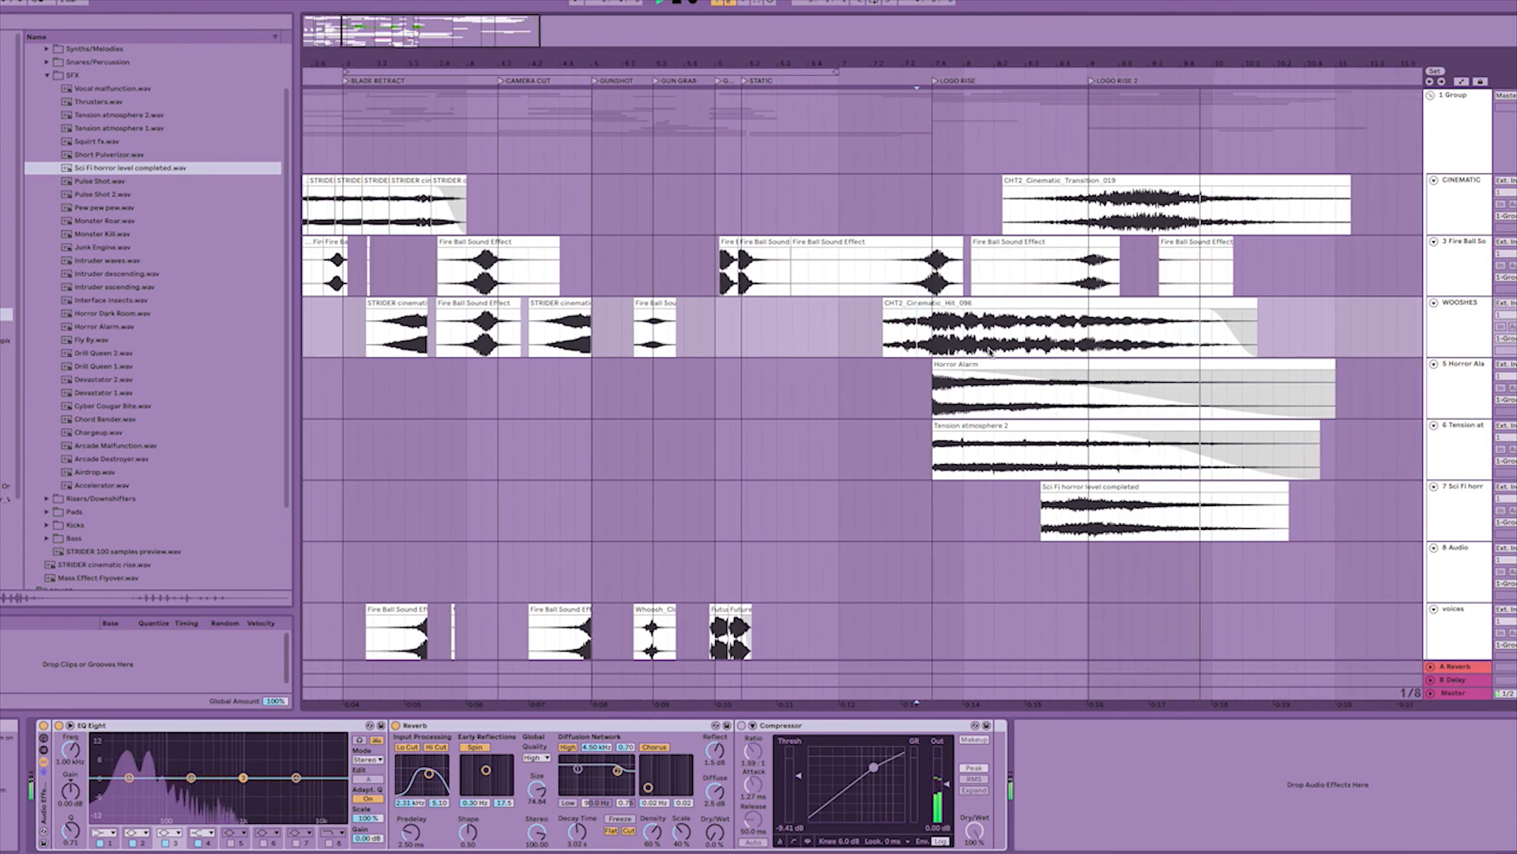
Review the gun, foley and noise tracks and place the cursor on the interface track at the GUNSHOT locator.
scroll(714, 452, "down", 10)
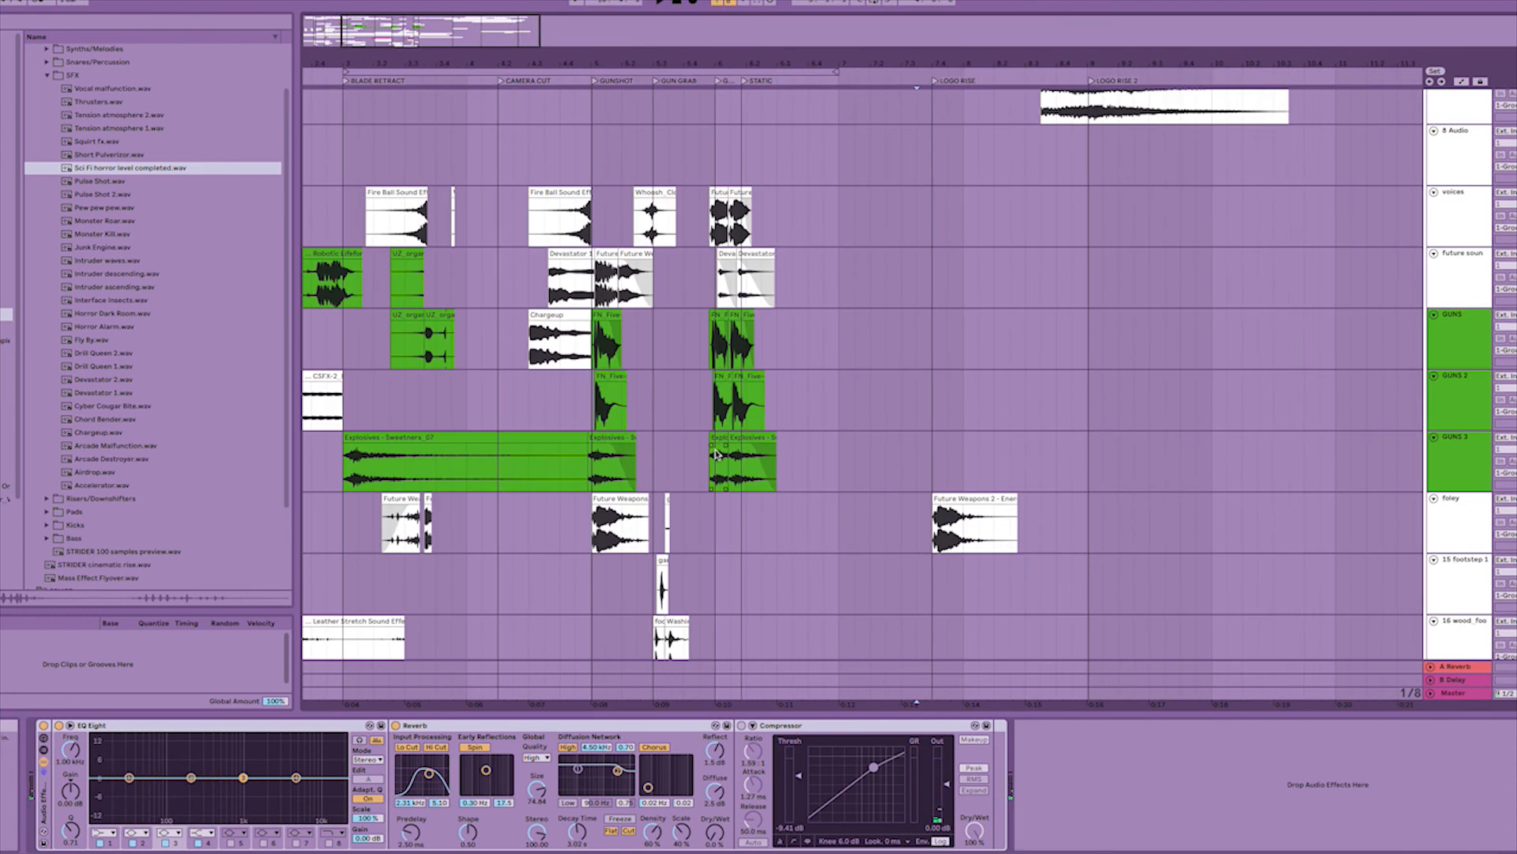
scroll(715, 455, "down", 5)
left_click(590, 481)
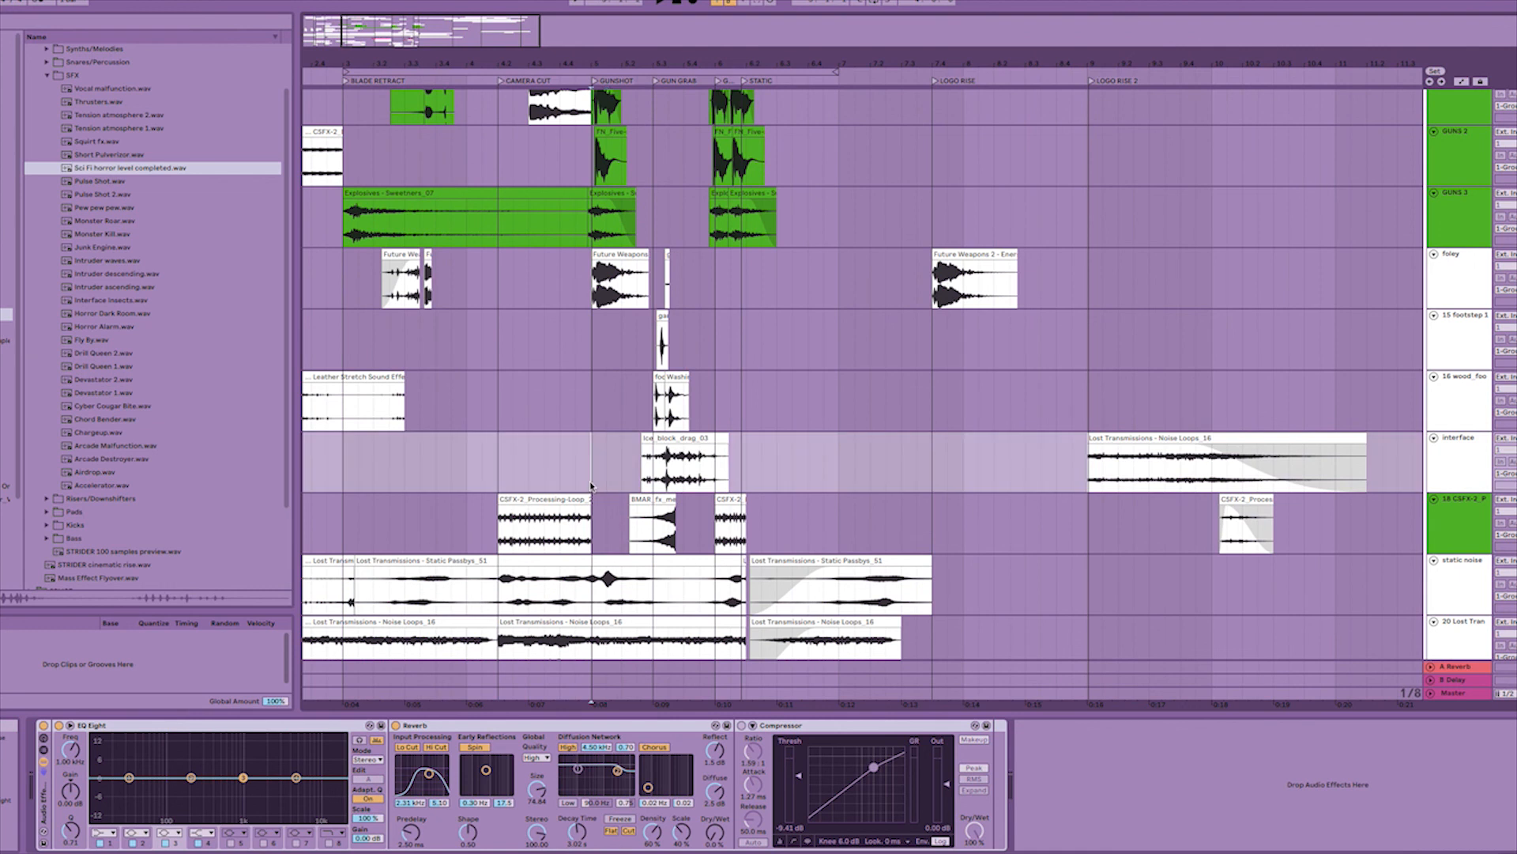